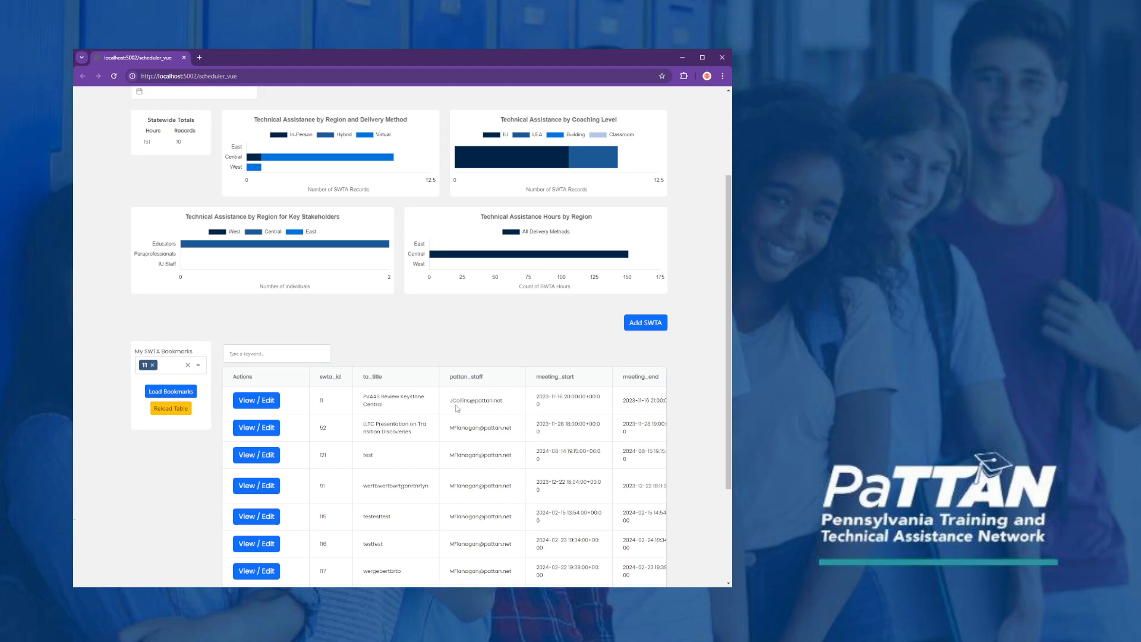
# - Start a new SWTA training event, set the calendar event and invite option to Yes, and look through its calendar fields
pyautogui.click(645, 322)
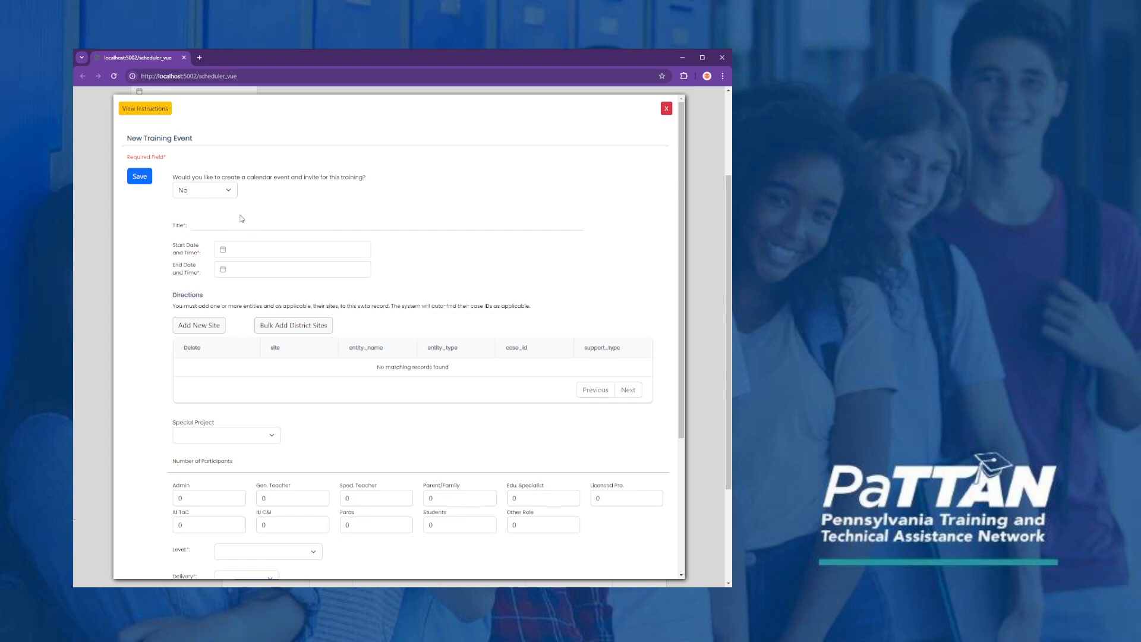
pyautogui.click(226, 195)
pyautogui.click(214, 206)
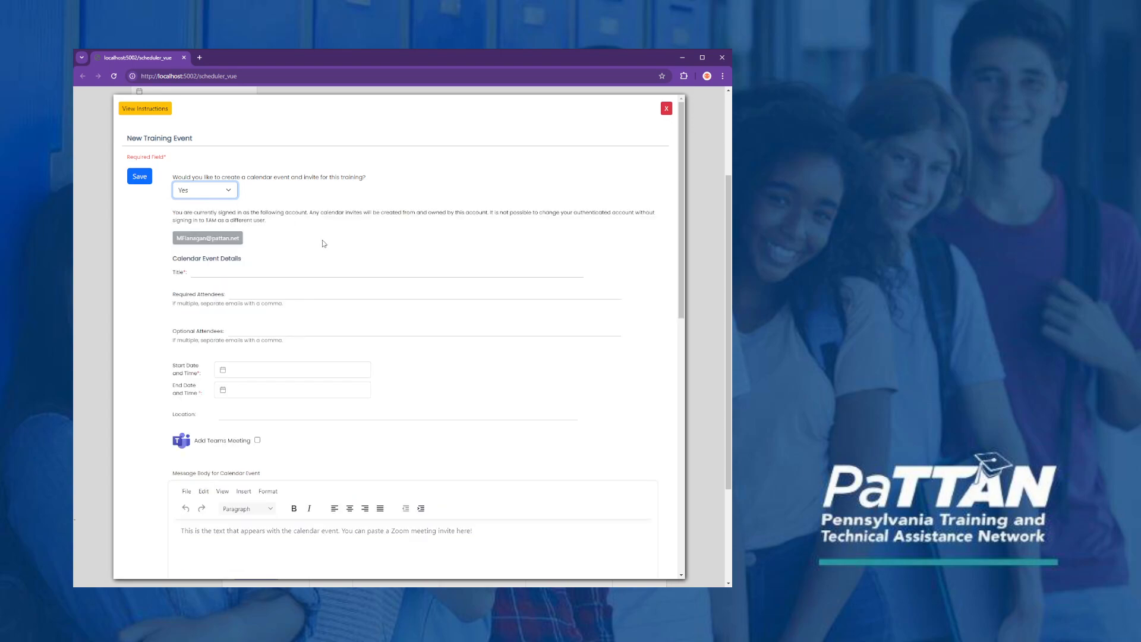
pyautogui.scroll(-2, 311, 249)
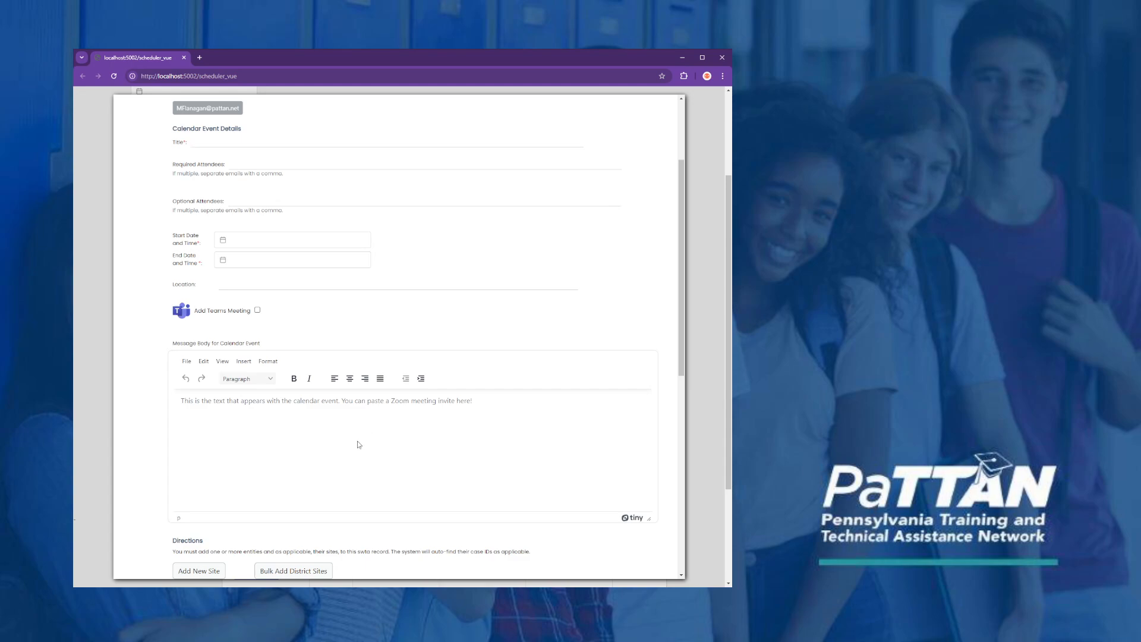
pyautogui.scroll(3, 359, 444)
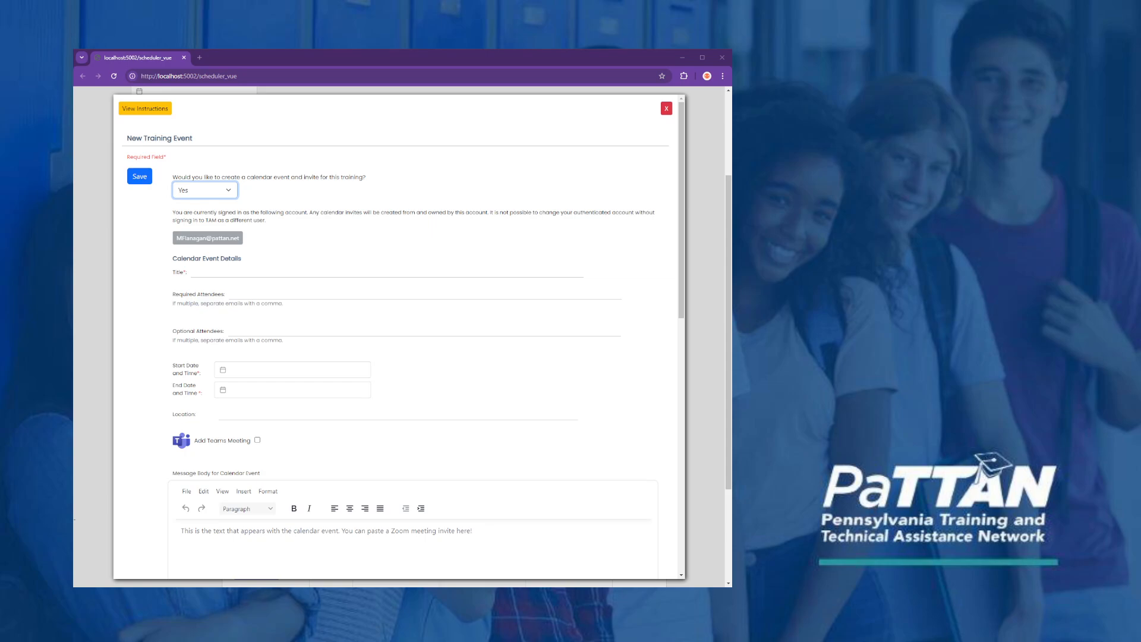
# - Set the calendar event and invite option to No and look over the remaining fields of the training event form
pyautogui.click(386, 272)
pyautogui.click(212, 192)
pyautogui.press('Down')
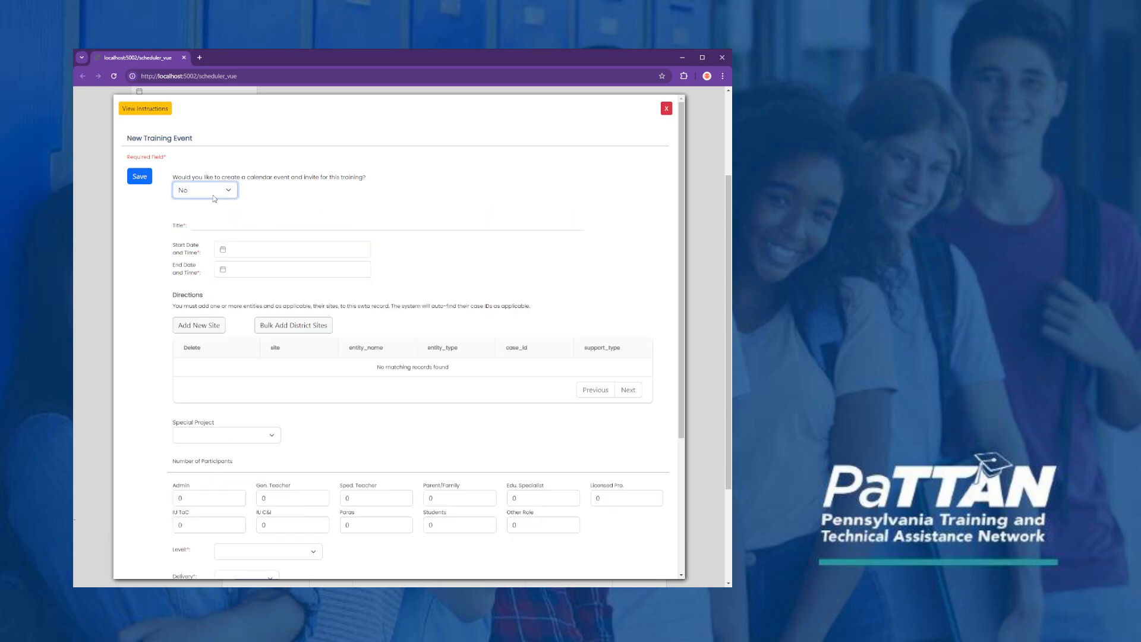
pyautogui.click(201, 225)
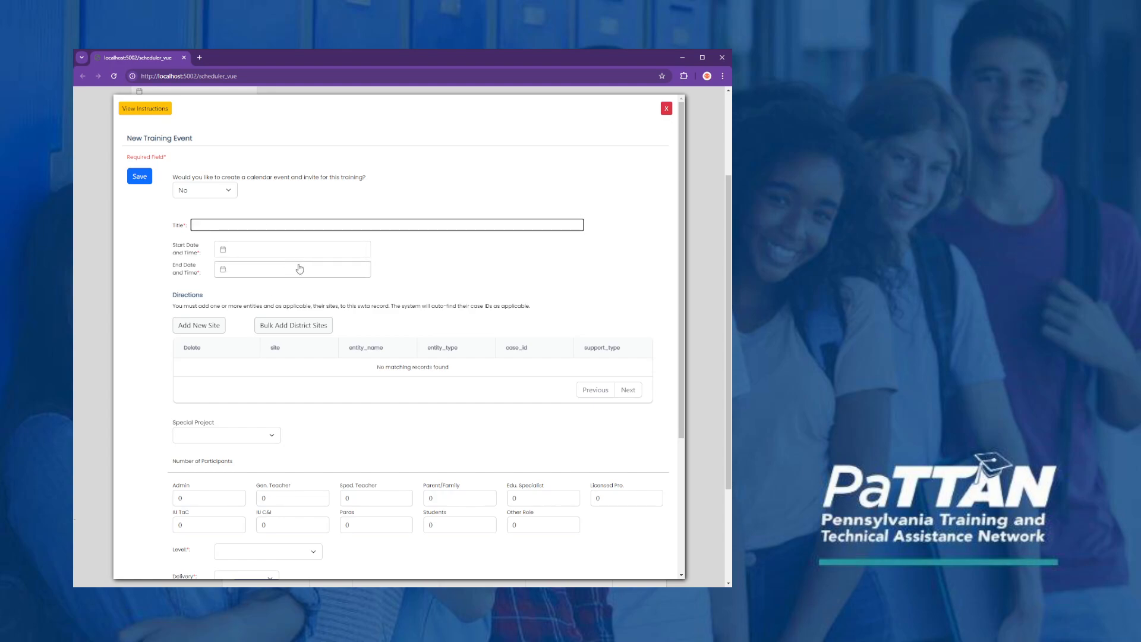
pyautogui.scroll(-2, 315, 301)
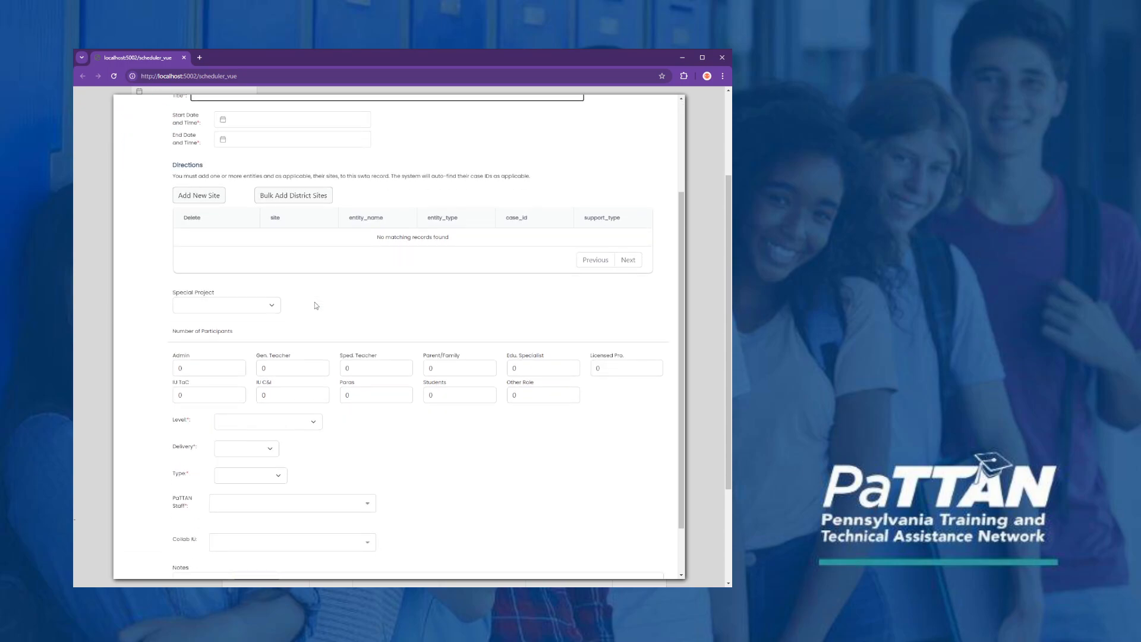
pyautogui.scroll(2, 315, 302)
pyautogui.click(198, 303)
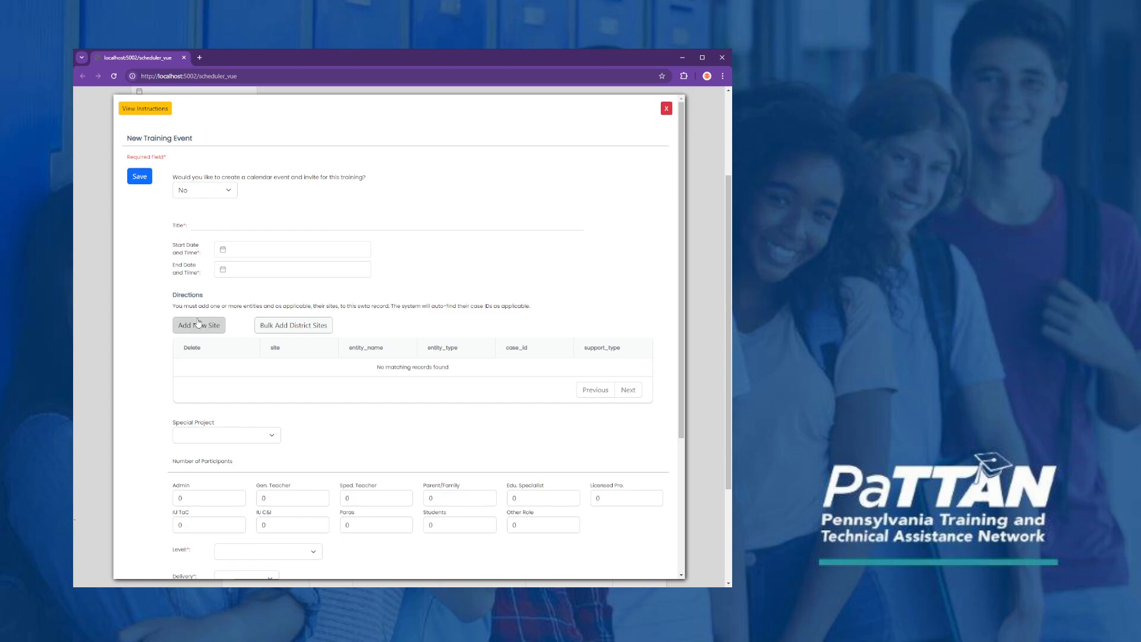
# - Begin a new site entry with entity type School District, entity name Abington SD and site Overlook Sch
pyautogui.click(198, 324)
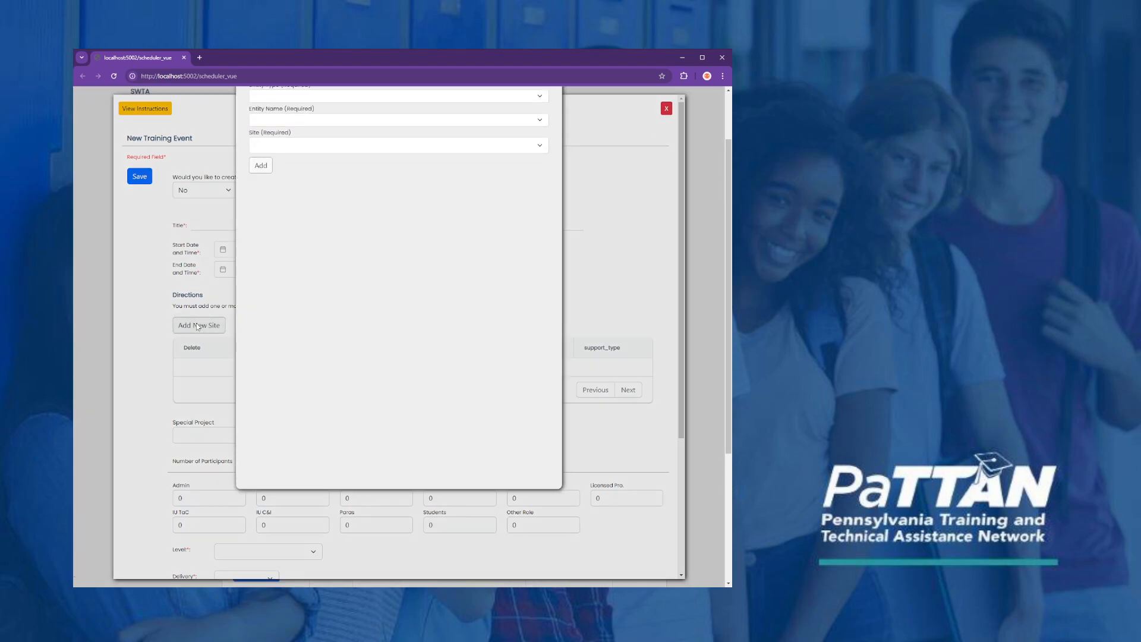
pyautogui.click(318, 172)
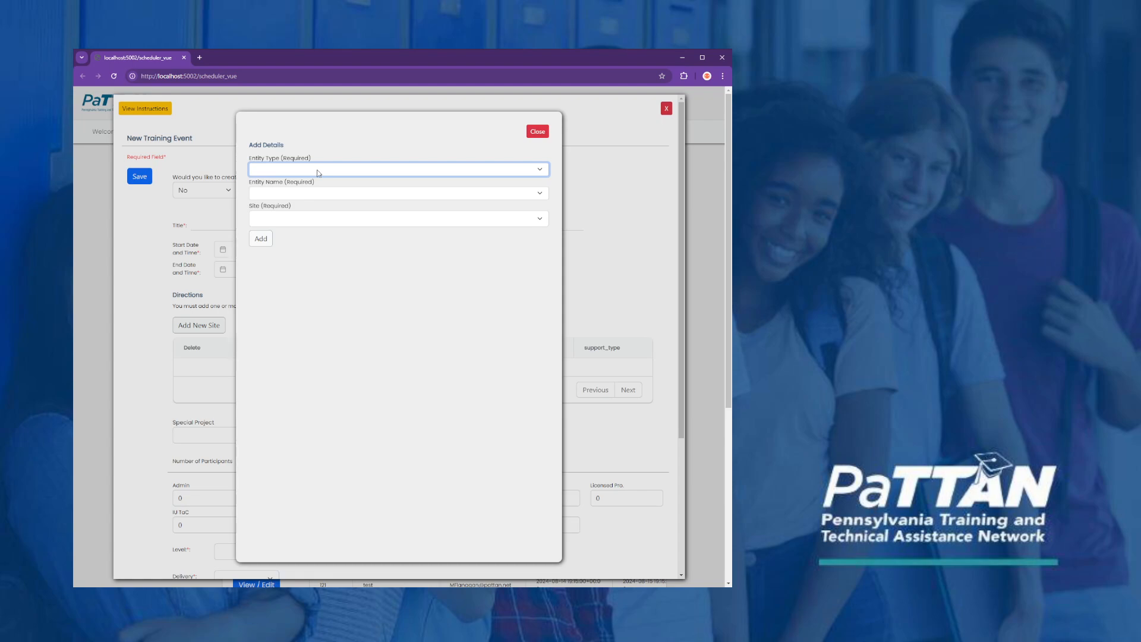
pyautogui.click(309, 179)
pyautogui.click(294, 194)
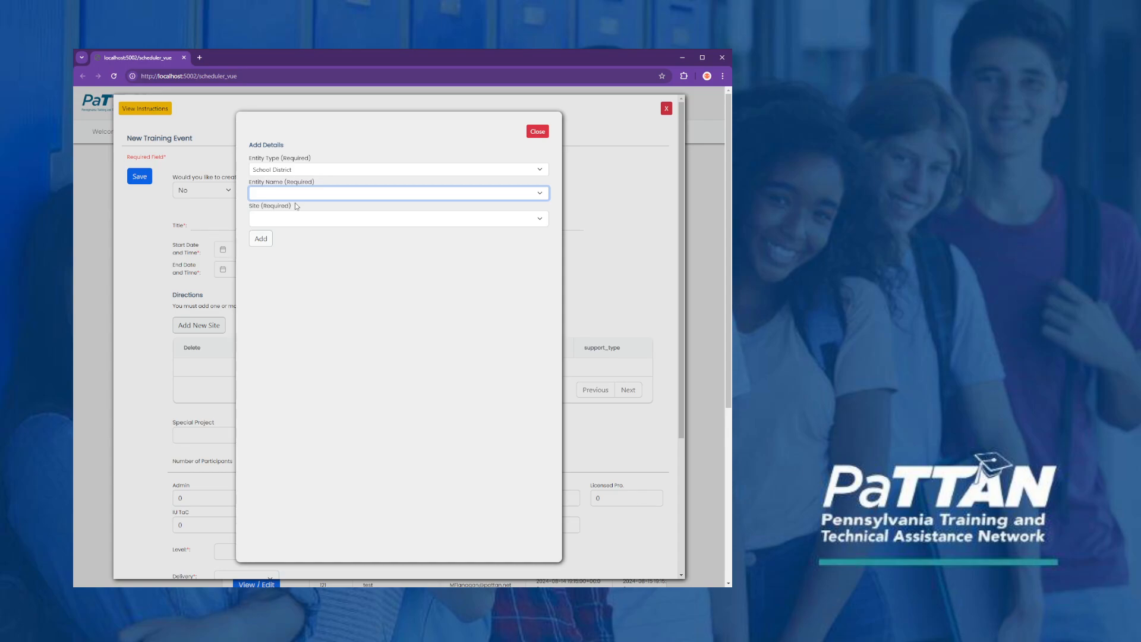
pyautogui.click(303, 232)
pyautogui.click(293, 221)
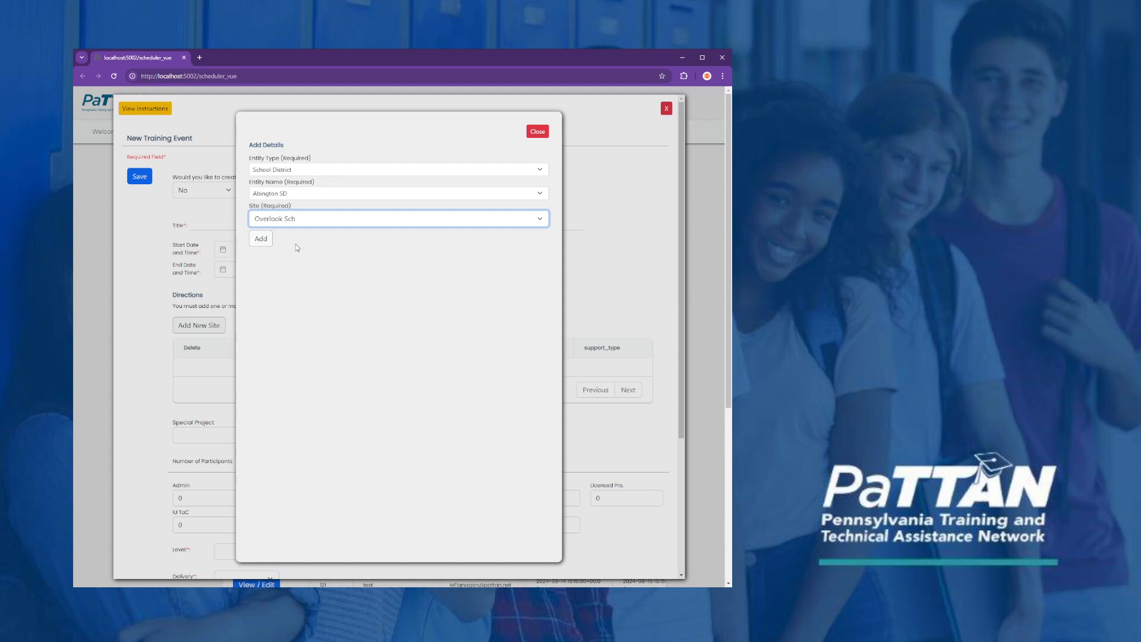
# - Change the entity type to Other, check its free-text entity name and site fields, and close the details without adding a site
pyautogui.click(296, 169)
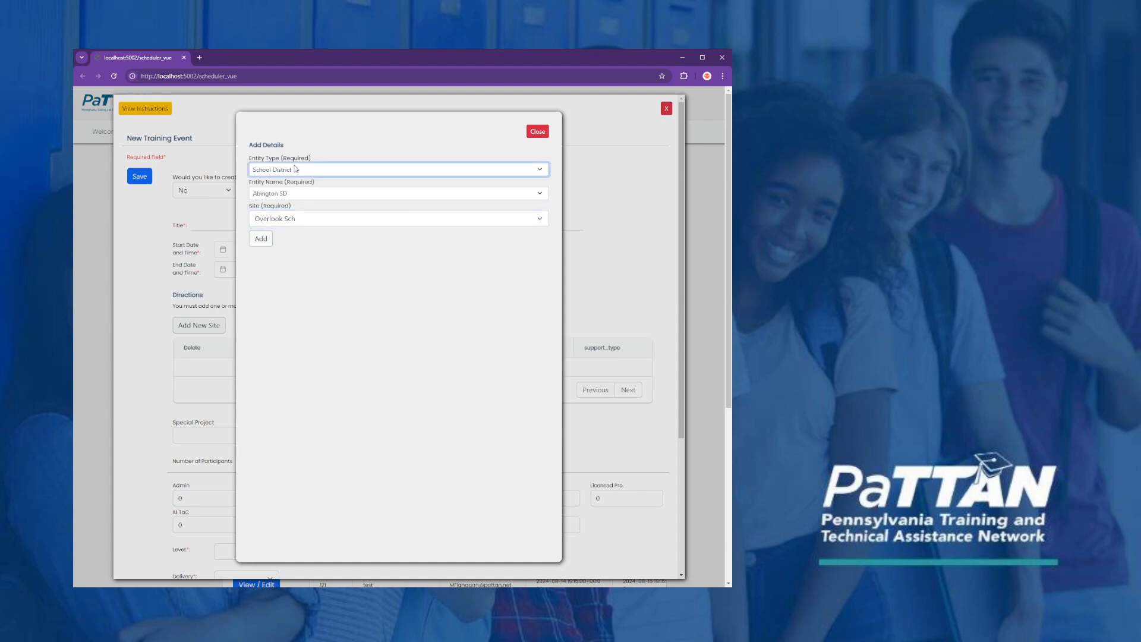
pyautogui.click(300, 204)
pyautogui.click(311, 196)
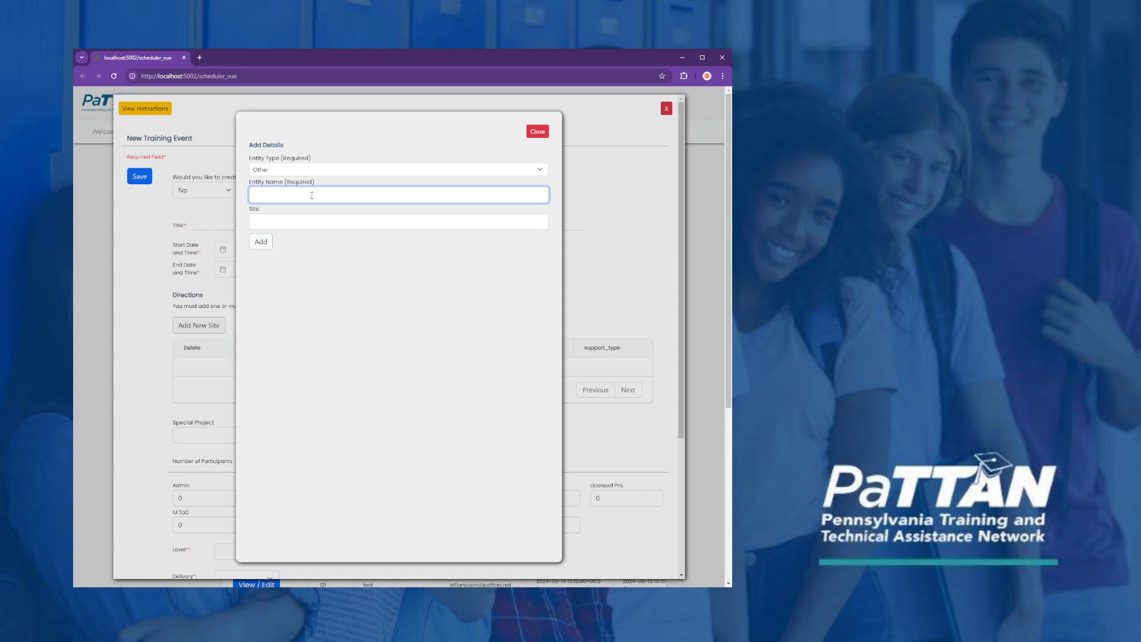
pyautogui.click(287, 171)
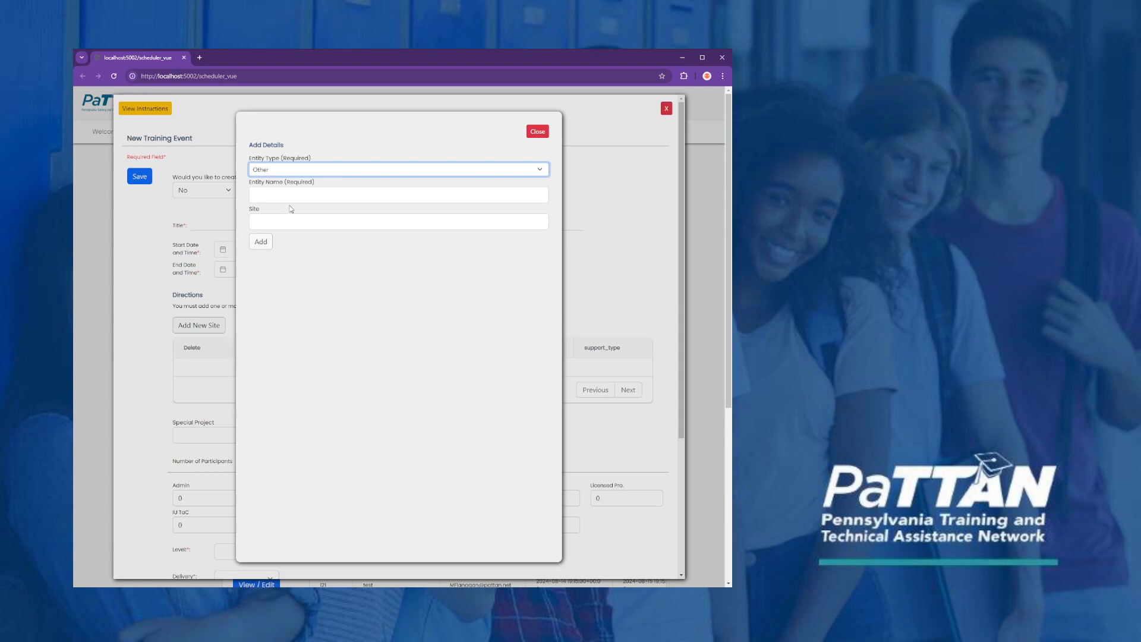
pyautogui.click(309, 264)
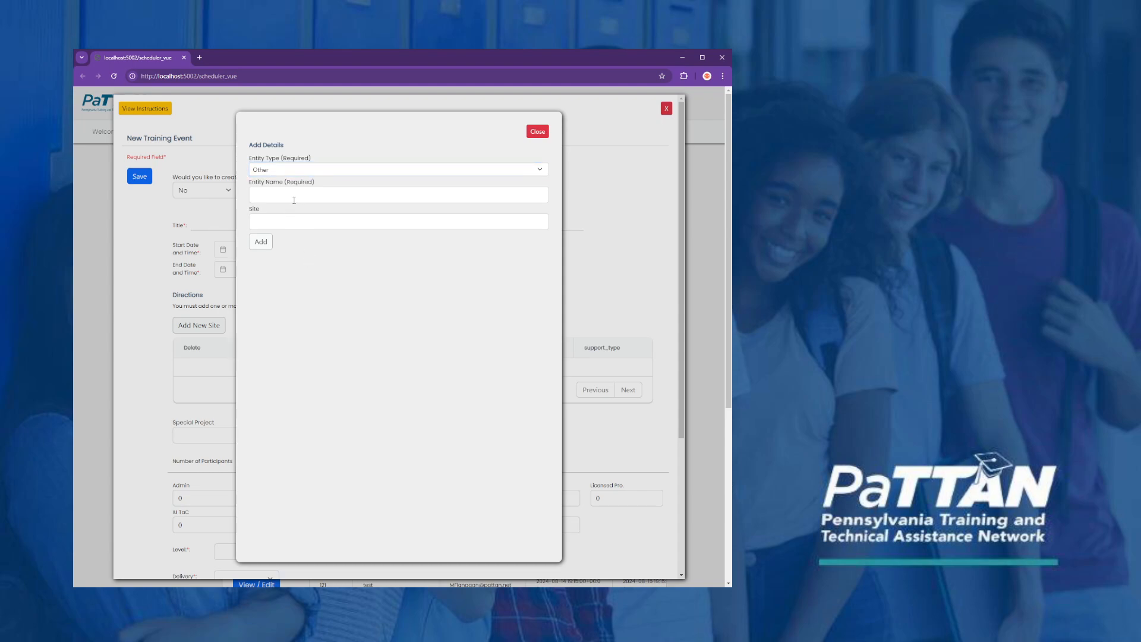
pyautogui.click(293, 226)
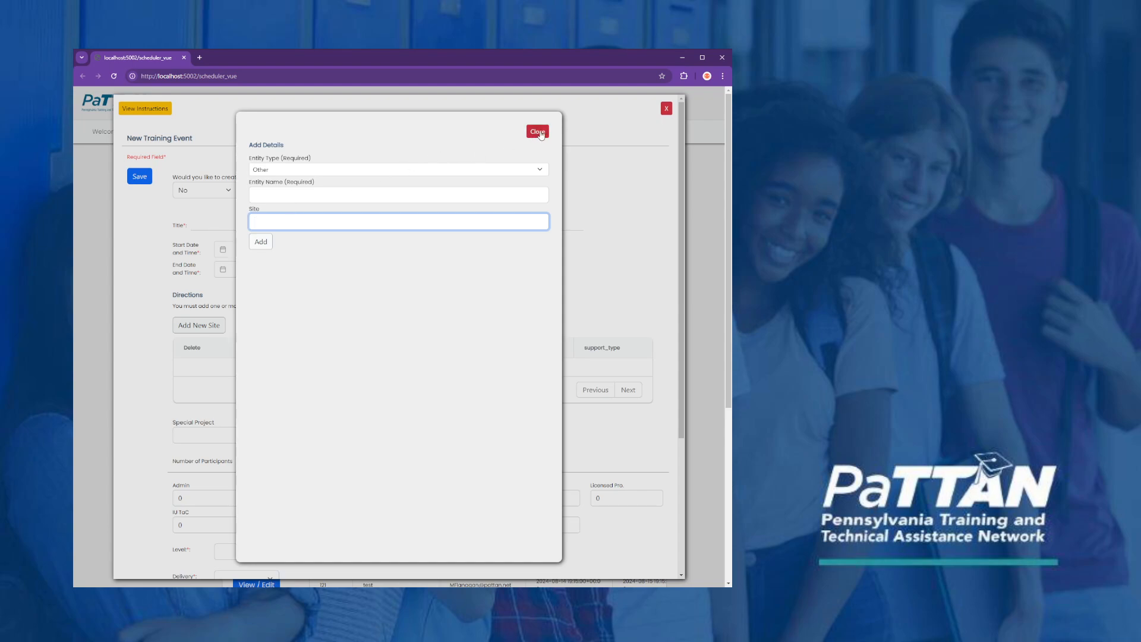
pyautogui.click(278, 196)
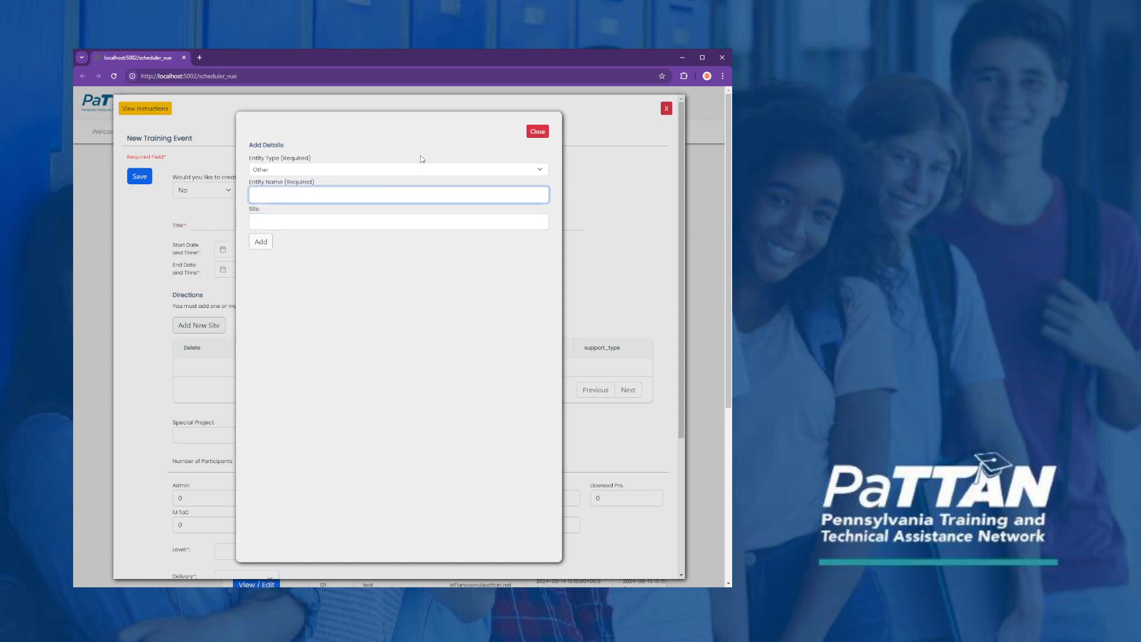
pyautogui.click(534, 133)
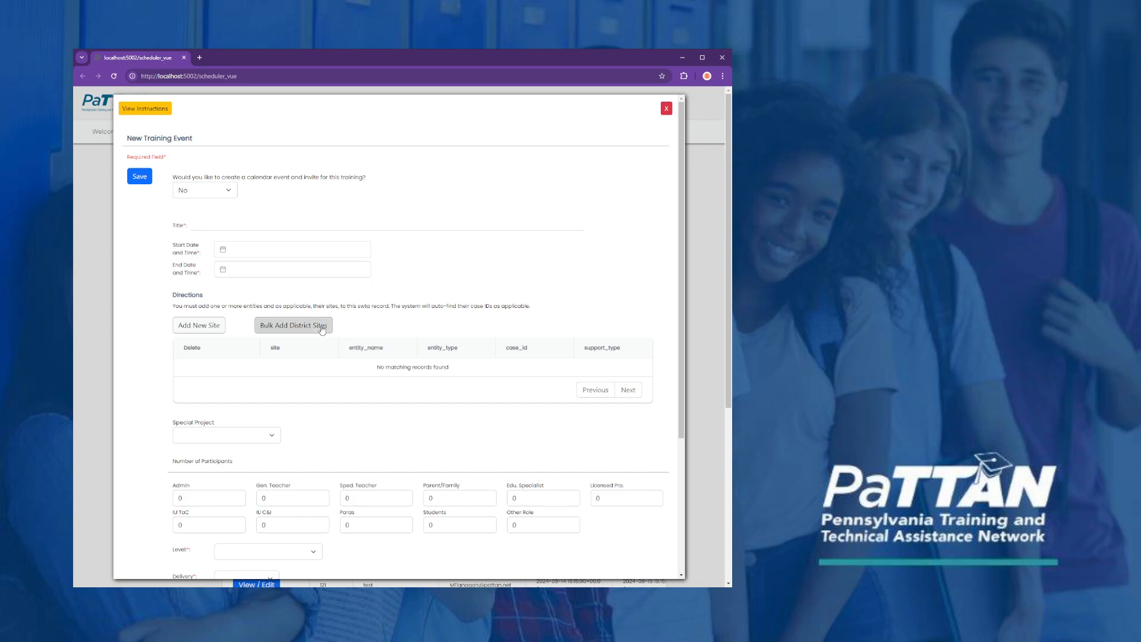
# - Bulk add all sites of the Abington SD school district to the training event
pyautogui.click(283, 332)
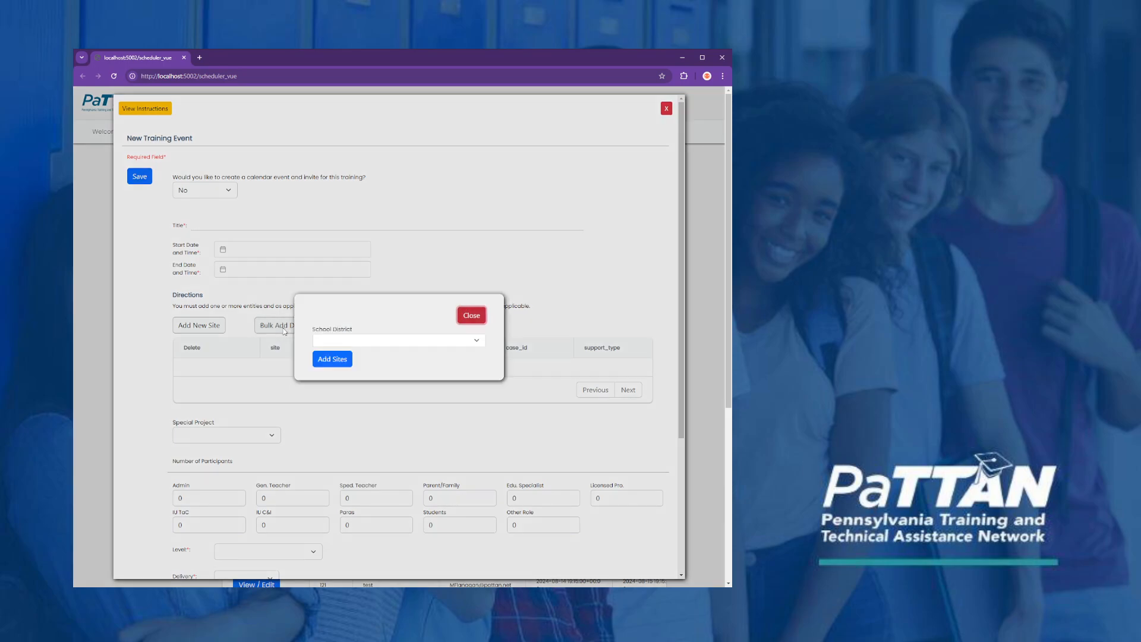
pyautogui.click(335, 364)
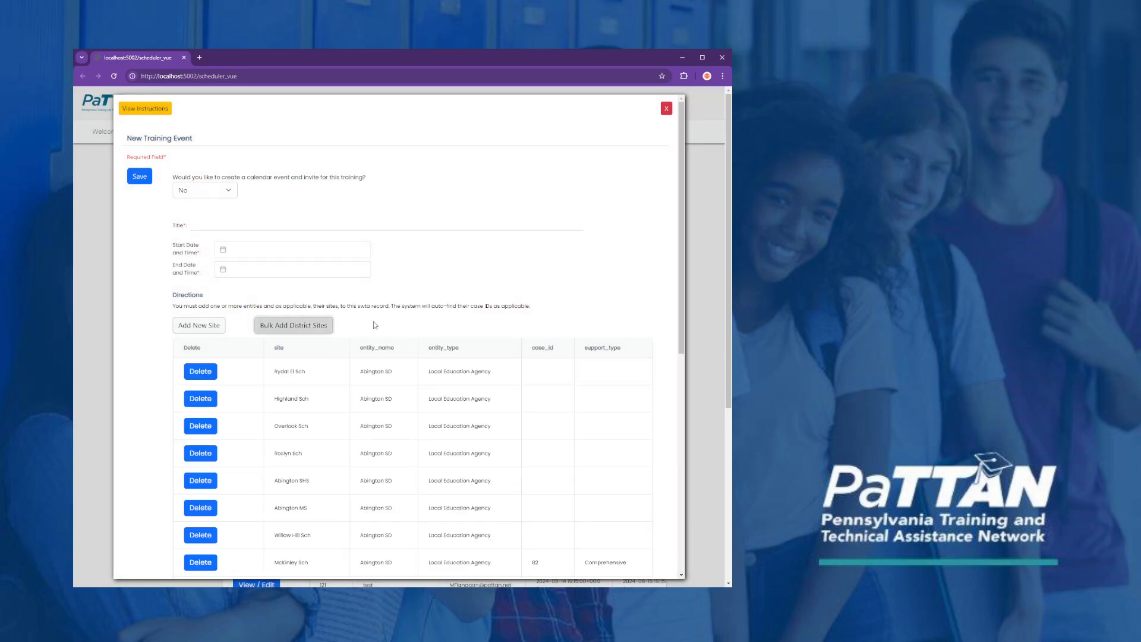
pyautogui.scroll(-2, 366, 316)
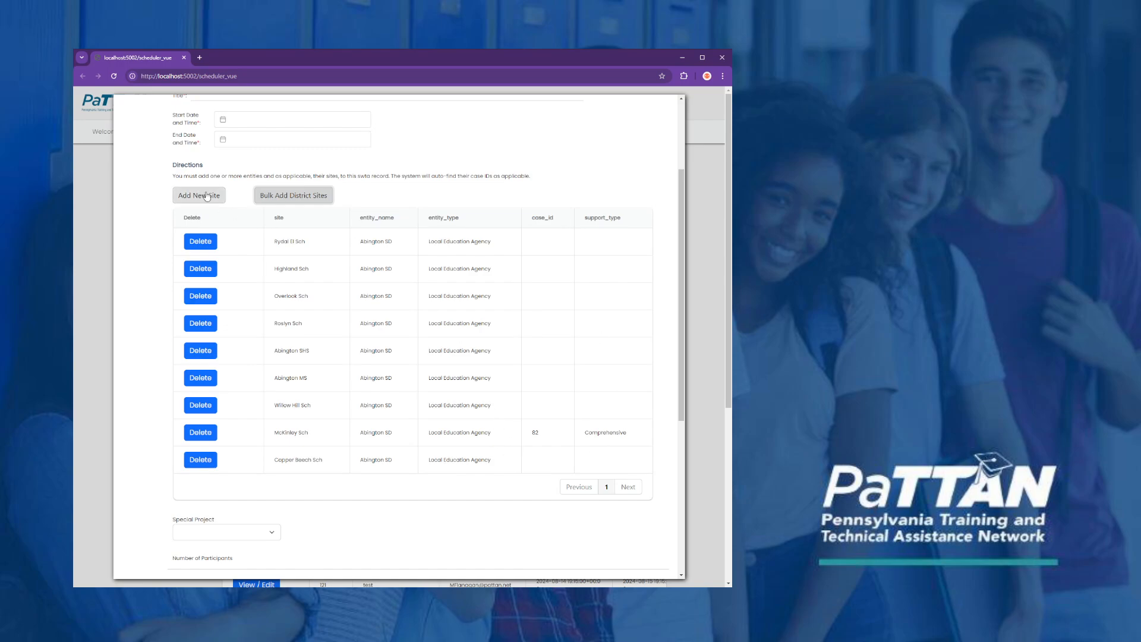
# - Delete every Abington SD site from the training event's site table
pyautogui.click(203, 463)
pyautogui.click(206, 438)
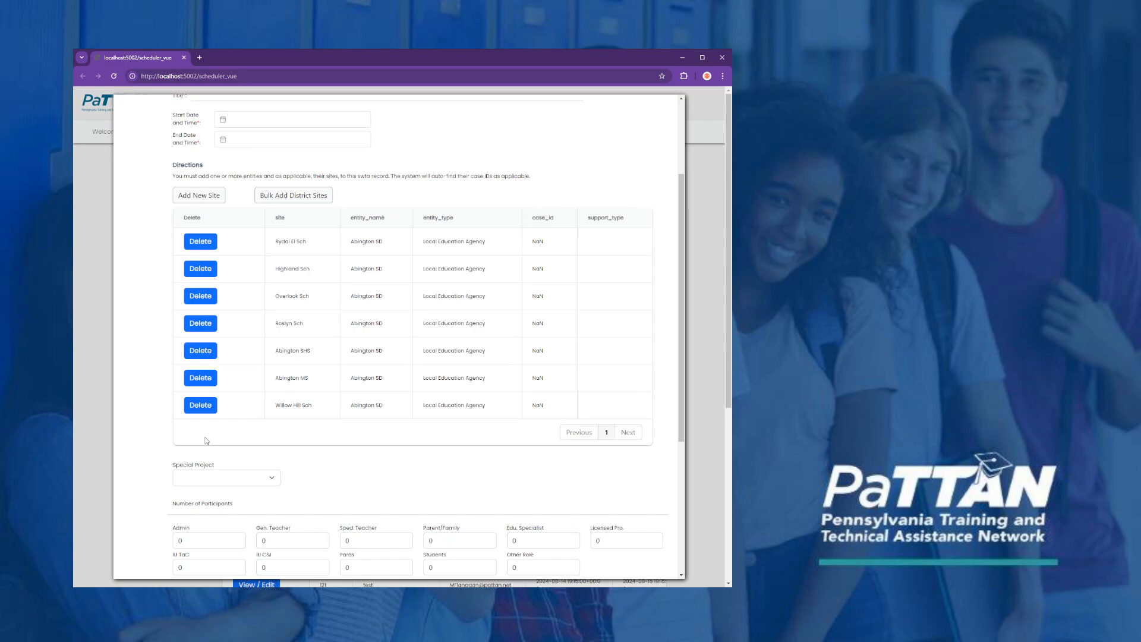
pyautogui.click(208, 411)
pyautogui.click(204, 378)
pyautogui.click(204, 351)
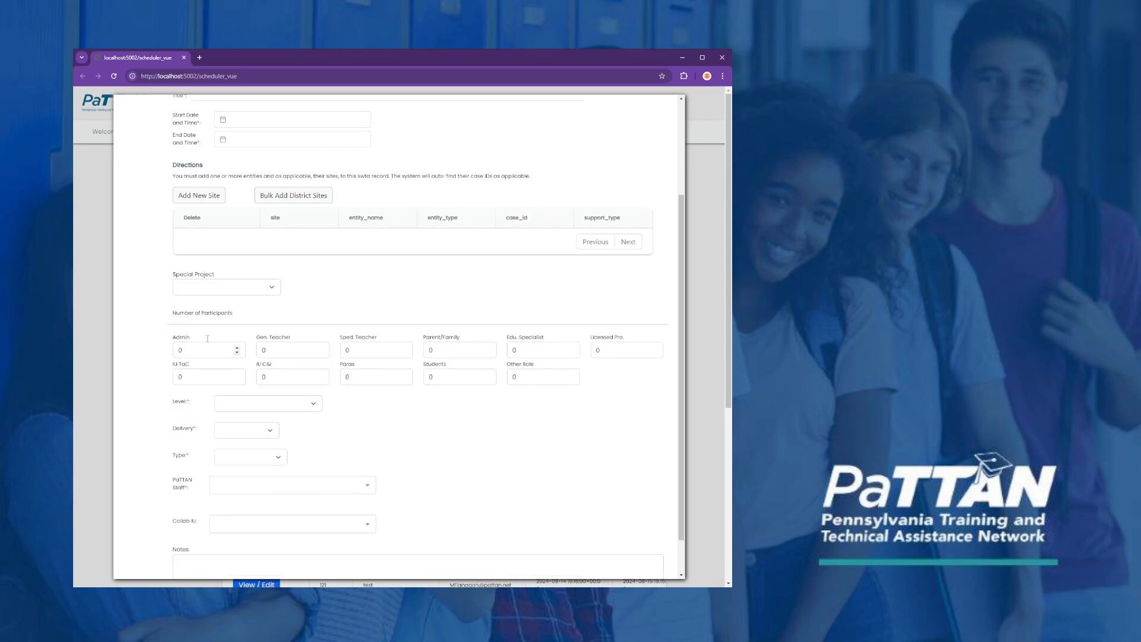
pyautogui.click(206, 321)
pyautogui.click(206, 297)
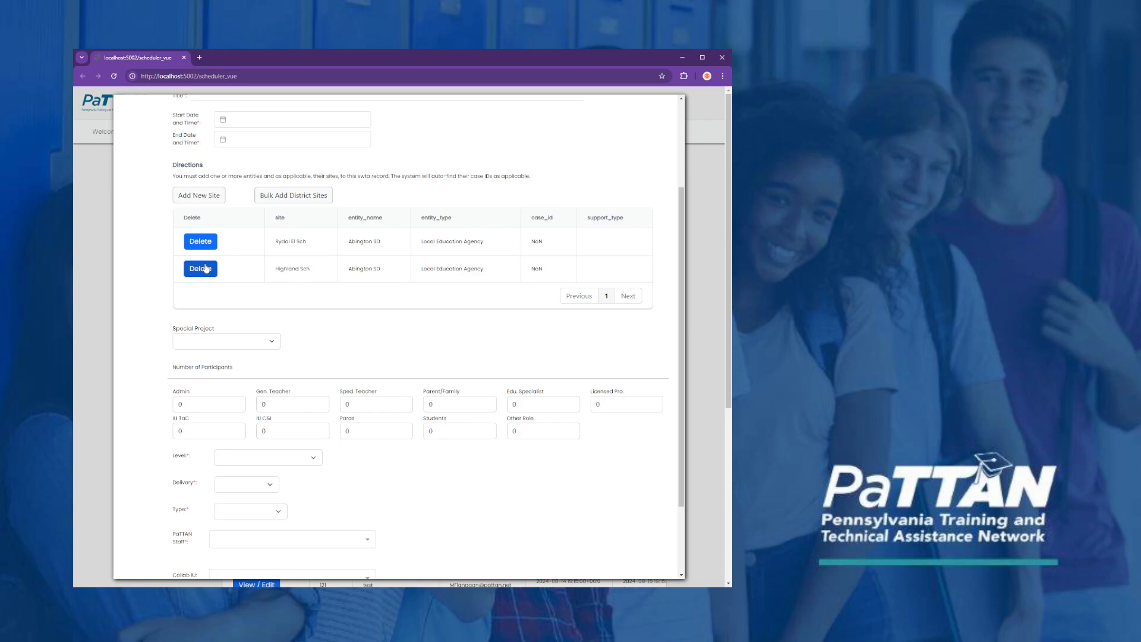
pyautogui.click(205, 269)
pyautogui.click(205, 241)
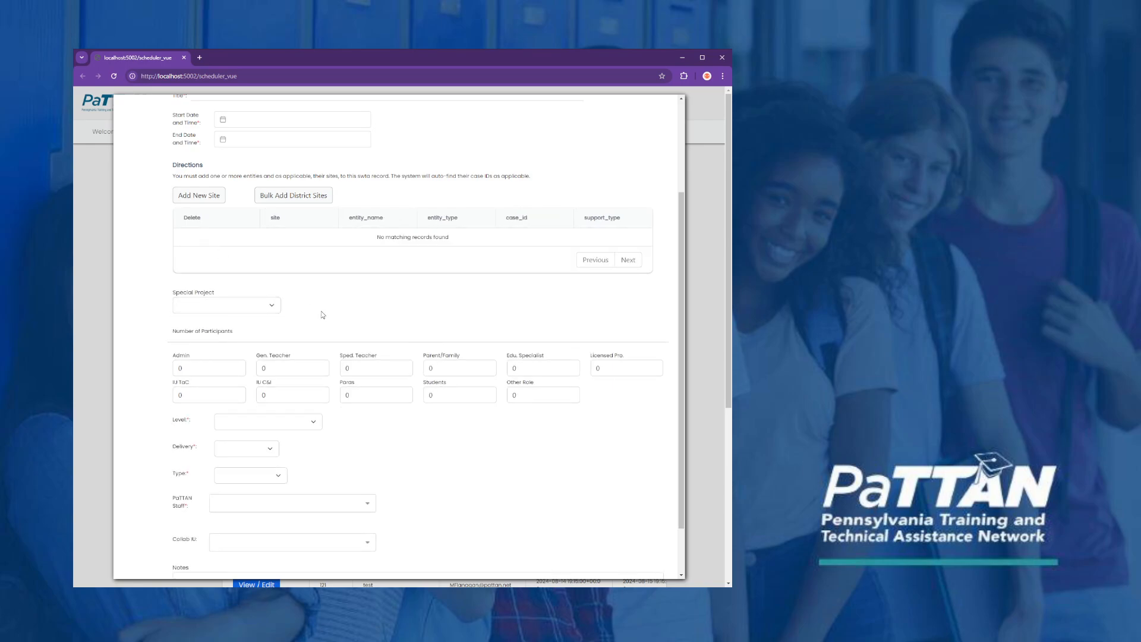
# - Begin a new site entry with entity type School District and 21st Century Cyber CS as both entity name and site
pyautogui.click(199, 192)
pyautogui.click(309, 173)
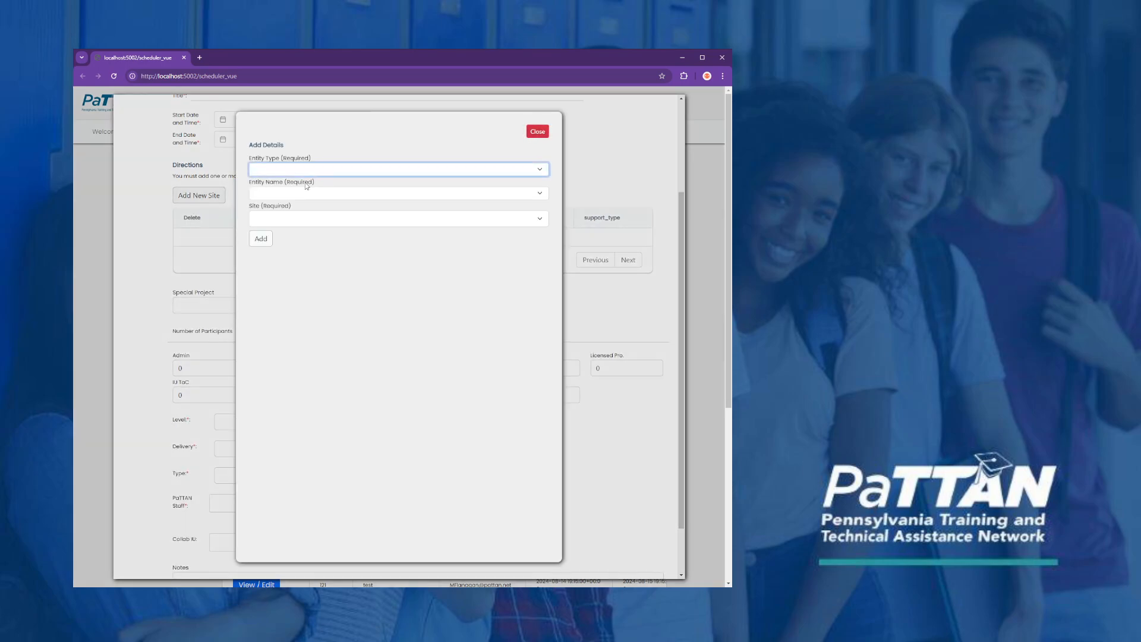
pyautogui.click(306, 186)
pyautogui.click(292, 197)
pyautogui.click(285, 209)
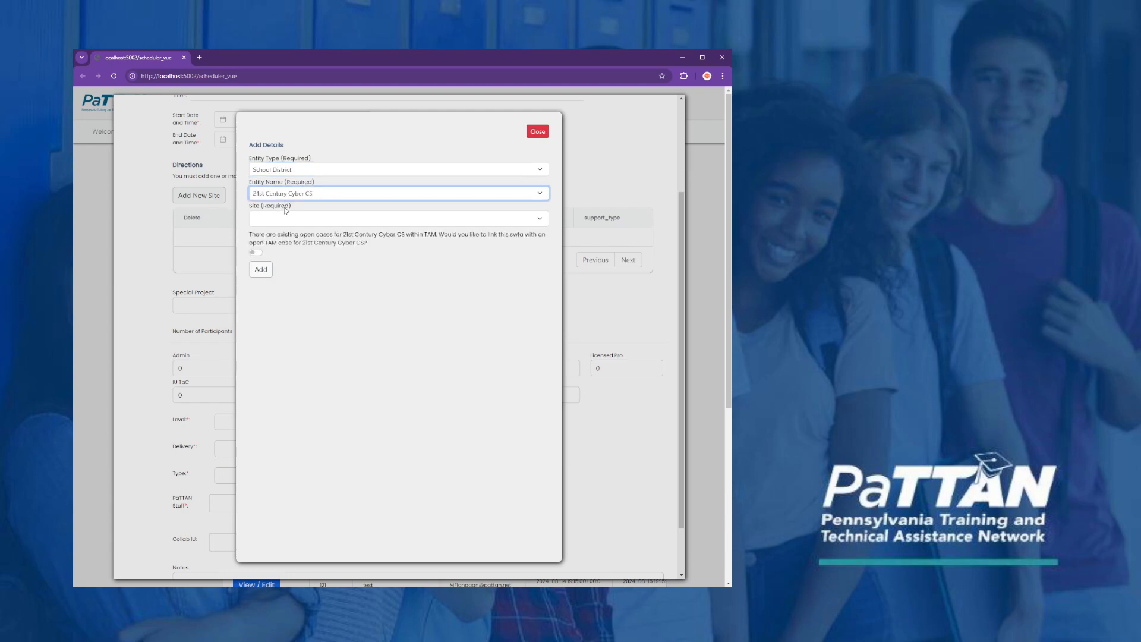
pyautogui.click(276, 219)
pyautogui.click(275, 236)
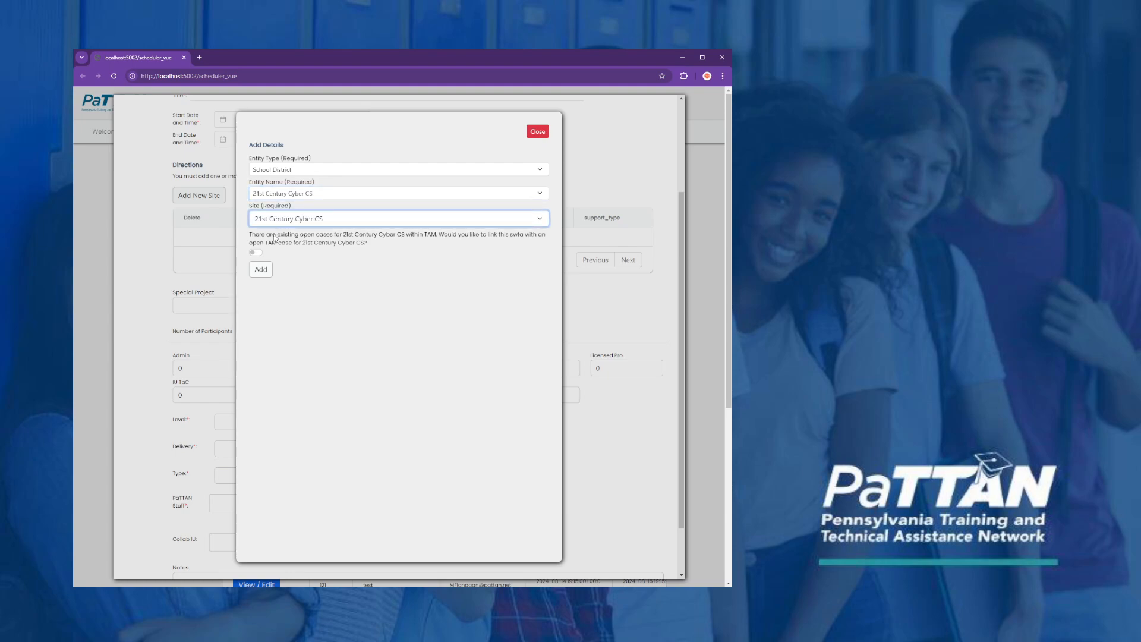
# - Turn on linking the SWTA to an open TAM case for 21st Century Cyber CS and auto-find the matching cases
pyautogui.moveTo(383, 246); pyautogui.dragTo(238, 239)
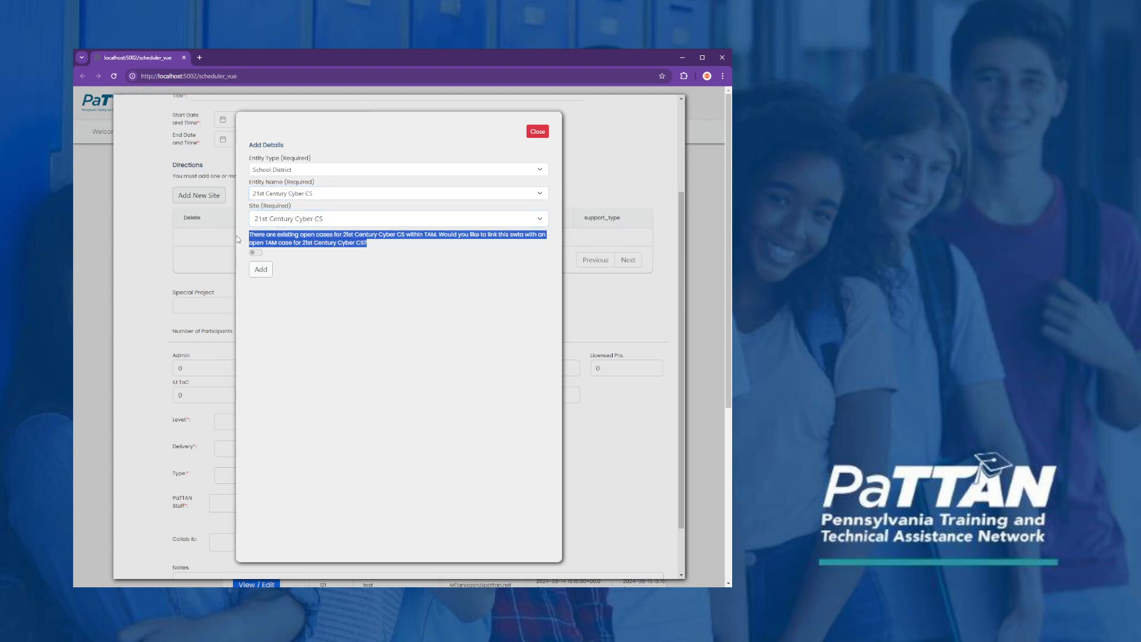
pyautogui.click(338, 252)
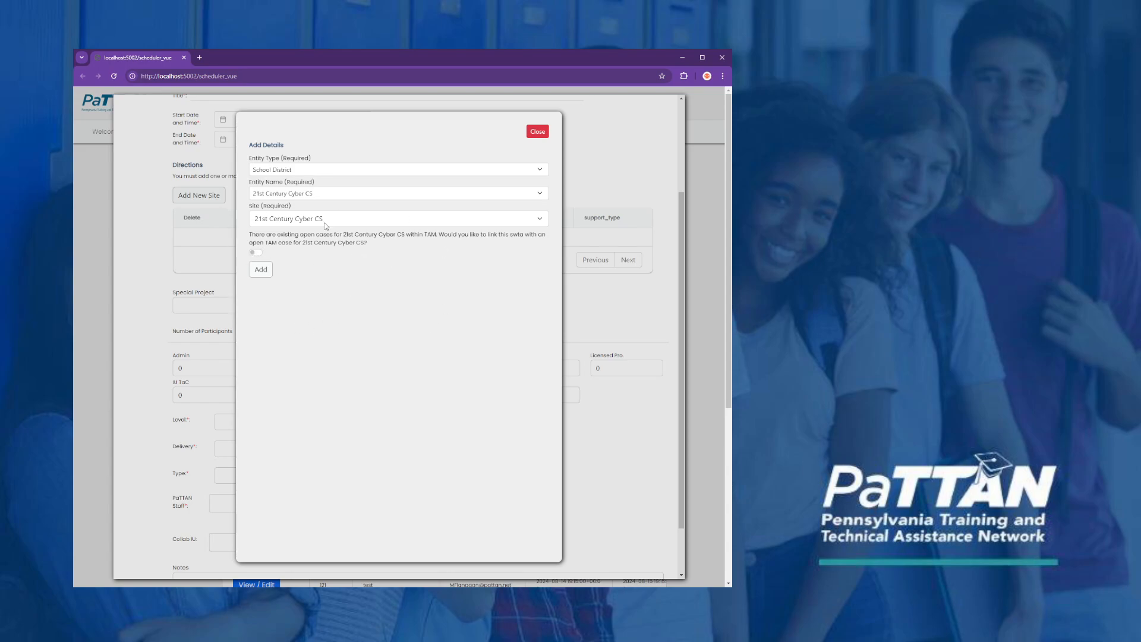
pyautogui.click(255, 253)
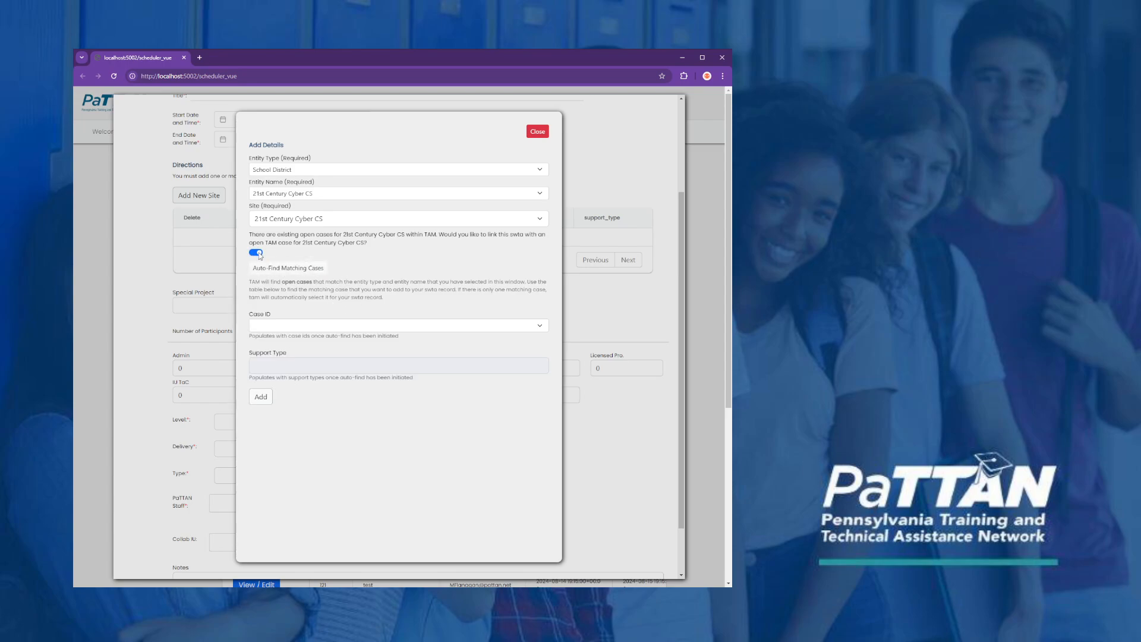
pyautogui.click(299, 273)
pyautogui.scroll(-2, 437, 339)
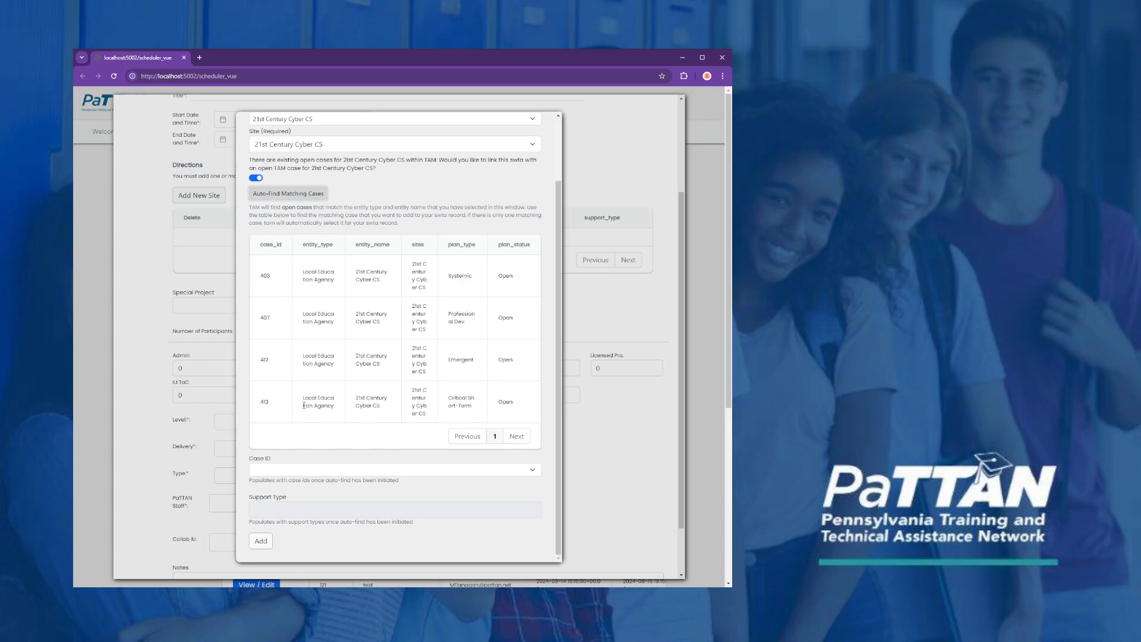
# - Link the site entry to Critical Short-Term case 413 and add 21st Century Cyber CS to the training event
pyautogui.doubleClick(265, 402)
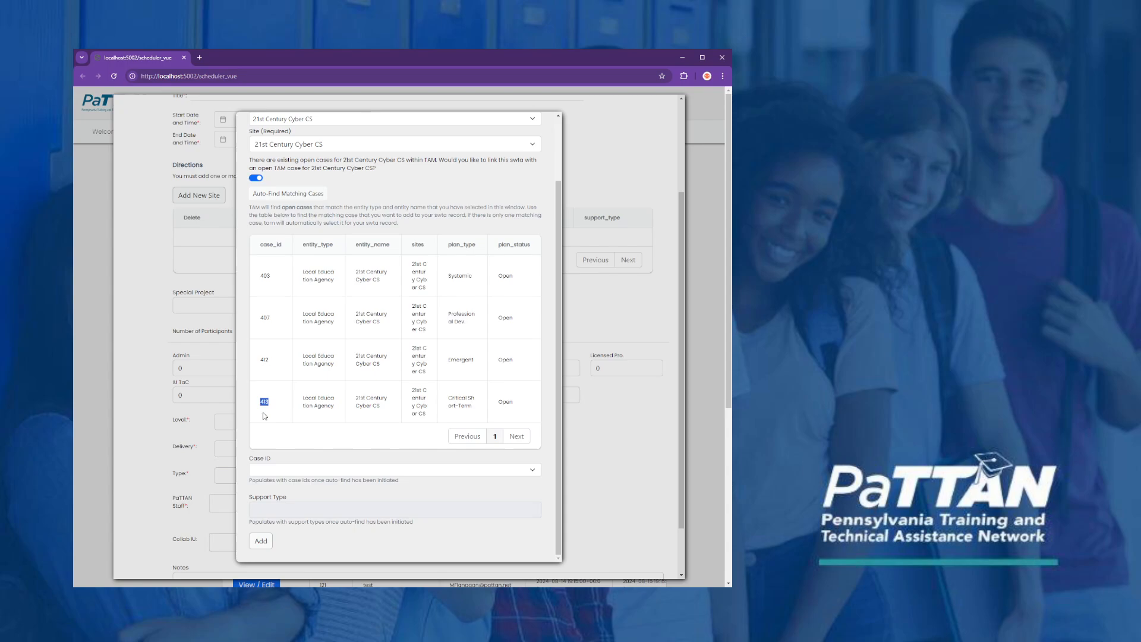
pyautogui.scroll(-2, 288, 475)
pyautogui.click(276, 344)
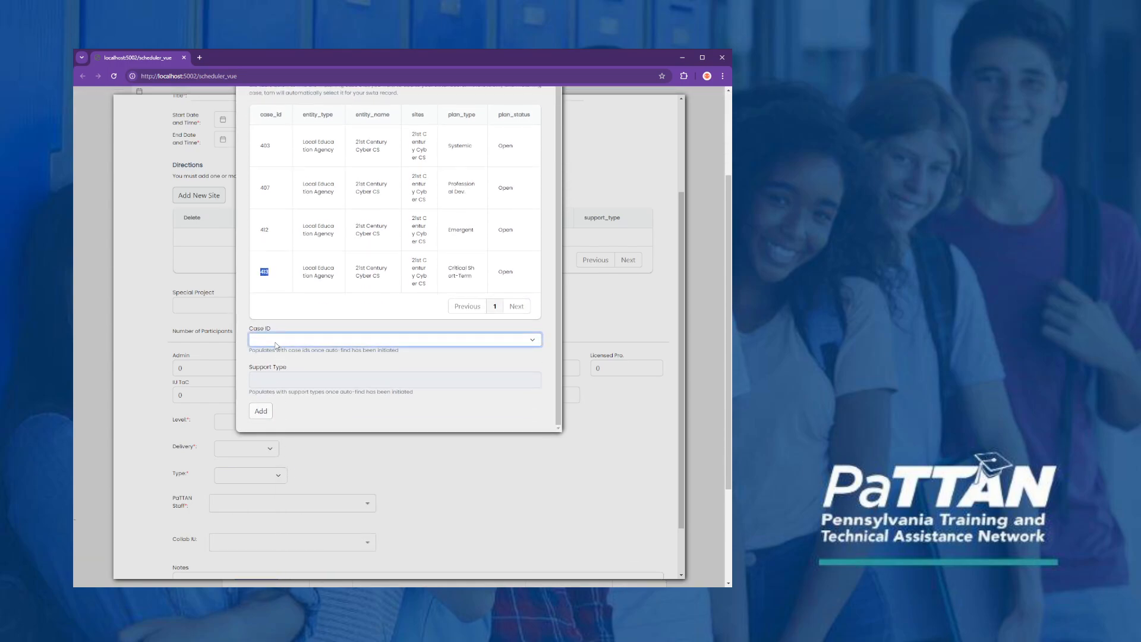
pyautogui.click(276, 375)
pyautogui.scroll(1, 287, 423)
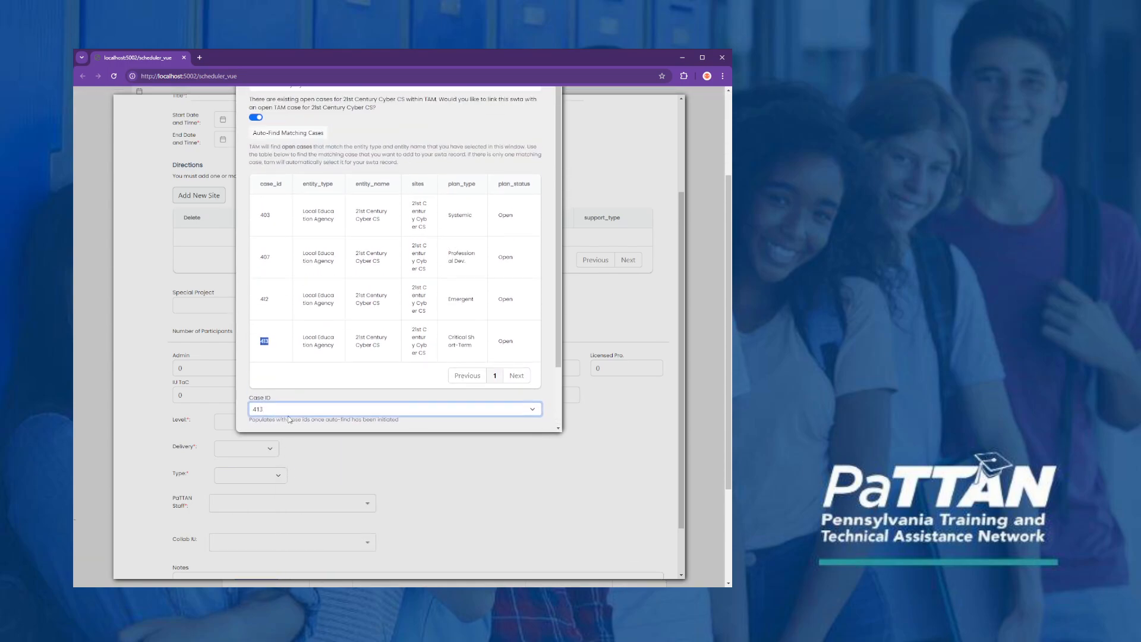
pyautogui.scroll(-1, 289, 420)
pyautogui.click(261, 410)
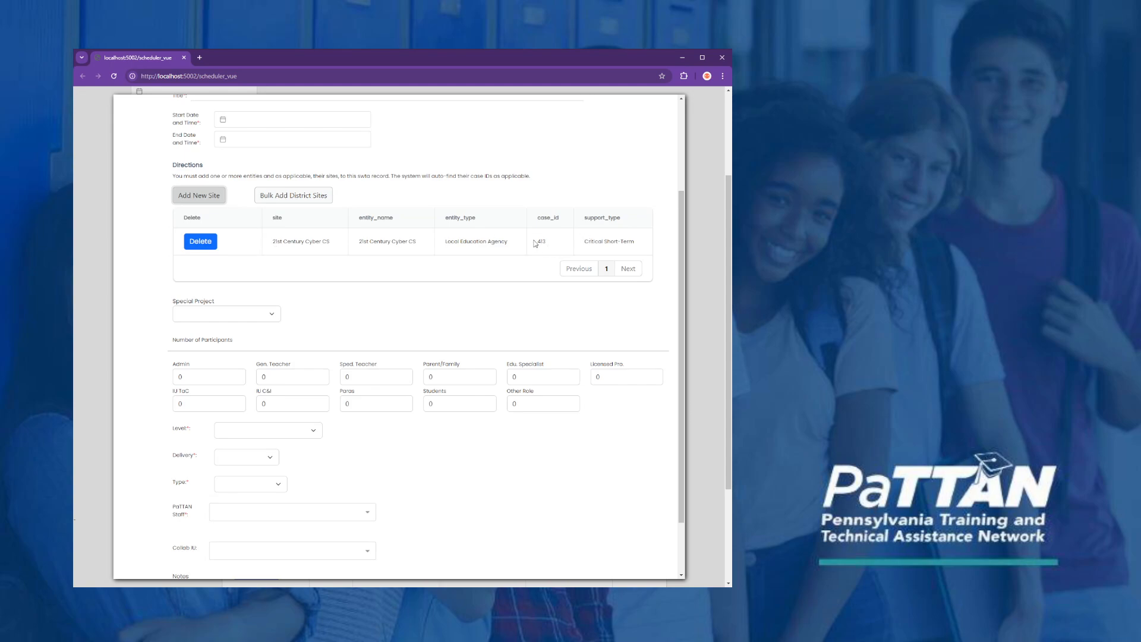
# - Review the training event form's fields, examining the available choices for Special Project, Level, PaTTAN Staff and Collab IU
pyautogui.scroll(2, 535, 243)
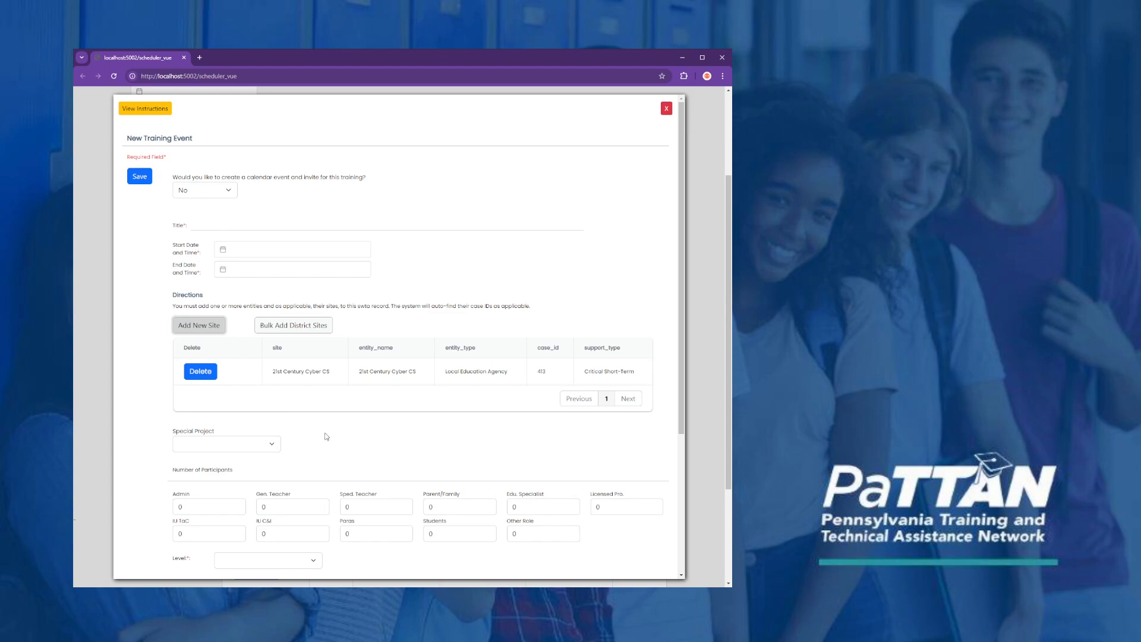
pyautogui.scroll(-2, 327, 436)
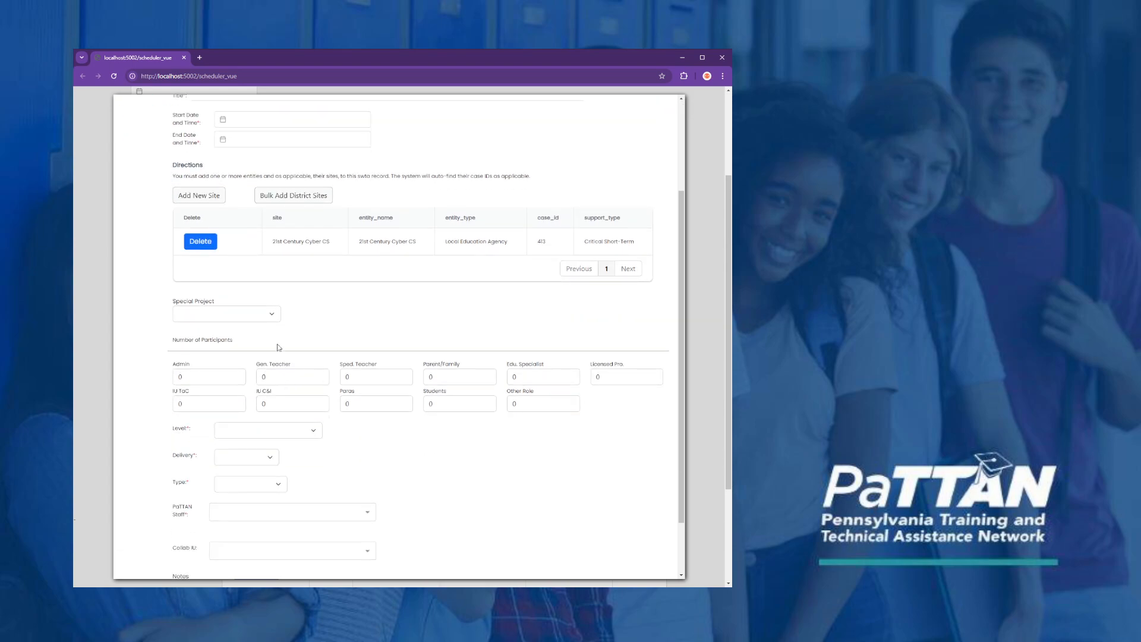
pyautogui.click(244, 322)
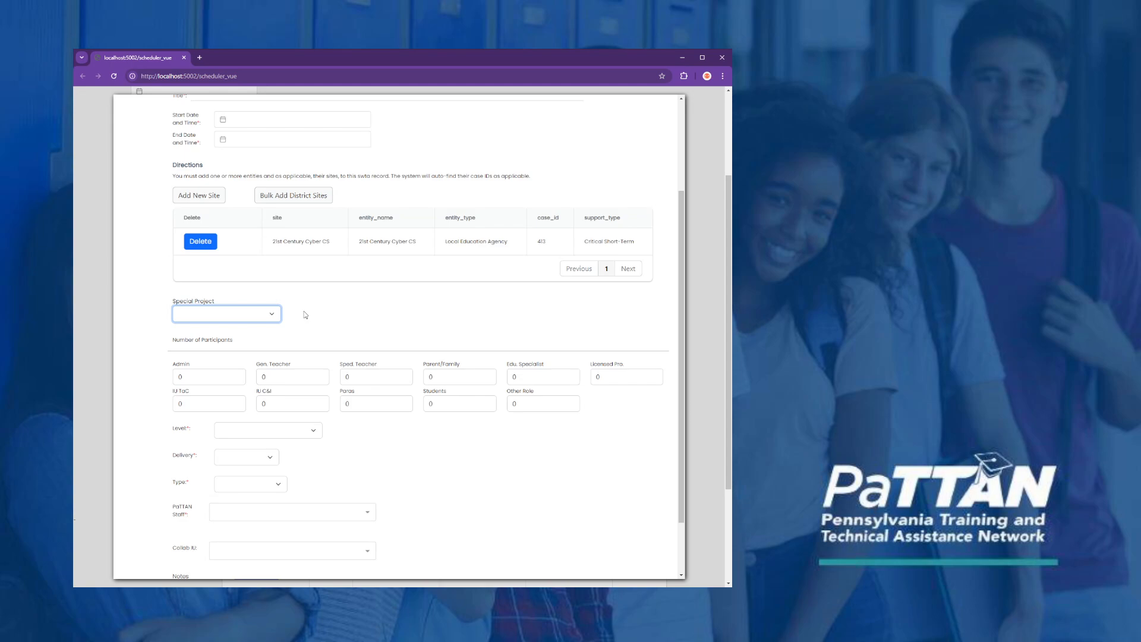
pyautogui.click(289, 323)
pyautogui.scroll(-2, 218, 354)
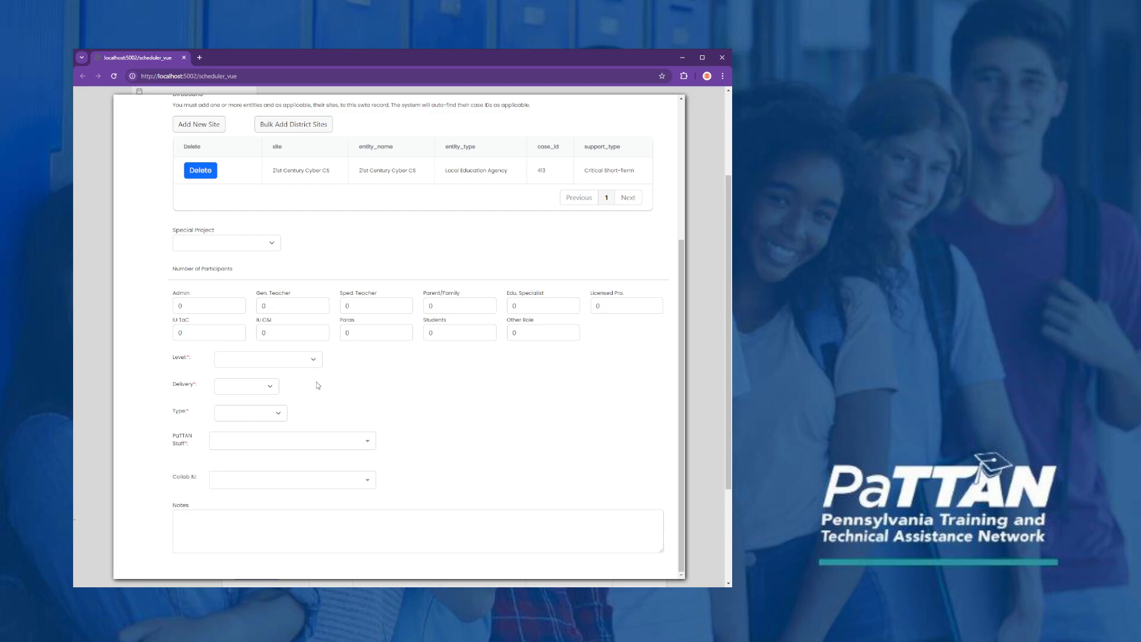
pyautogui.click(254, 363)
pyautogui.click(381, 369)
pyautogui.click(240, 443)
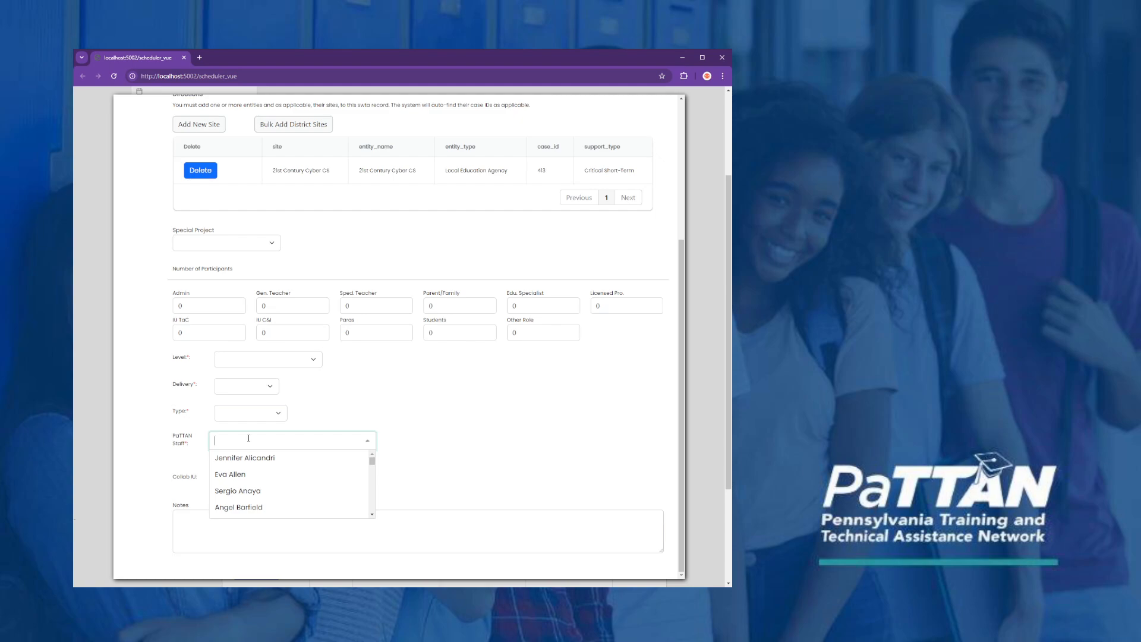
pyautogui.click(327, 411)
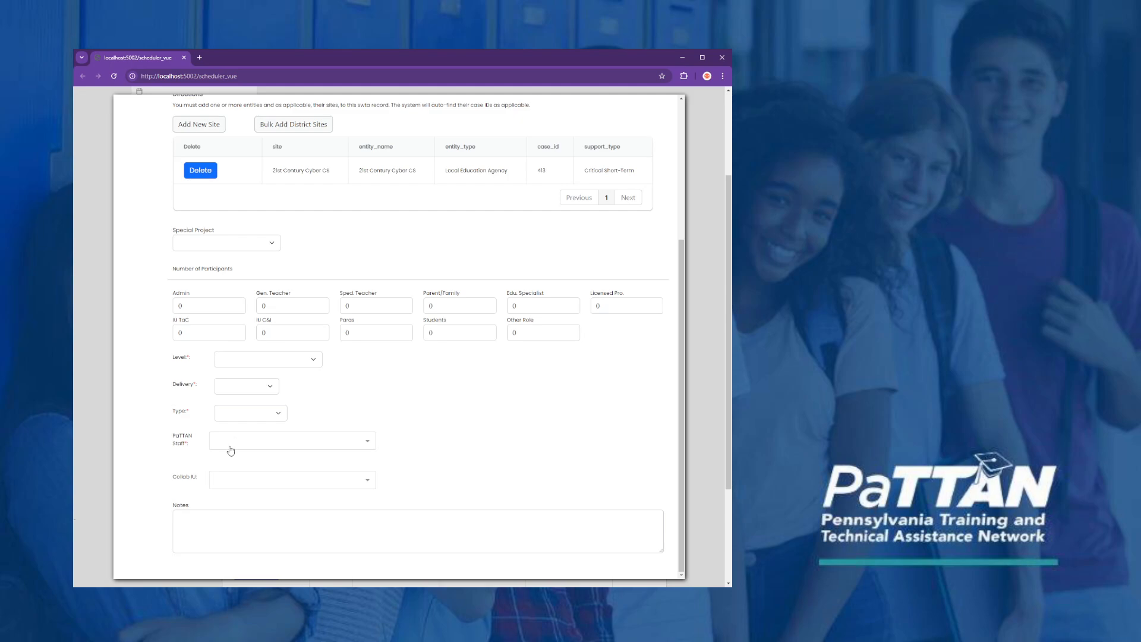
pyautogui.click(233, 482)
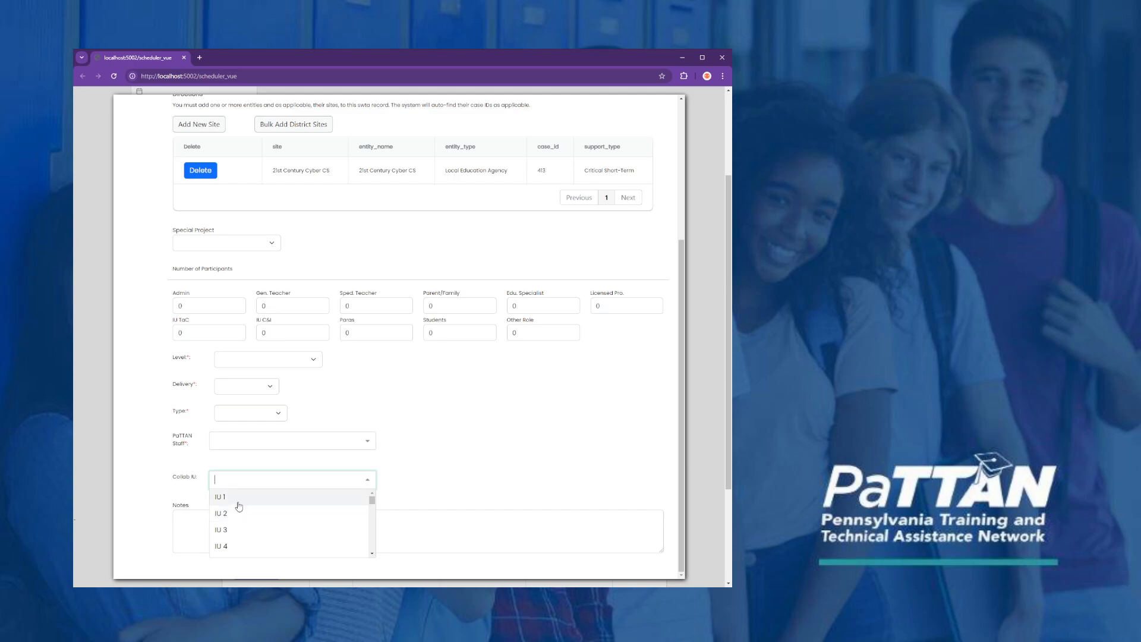
pyautogui.click(387, 468)
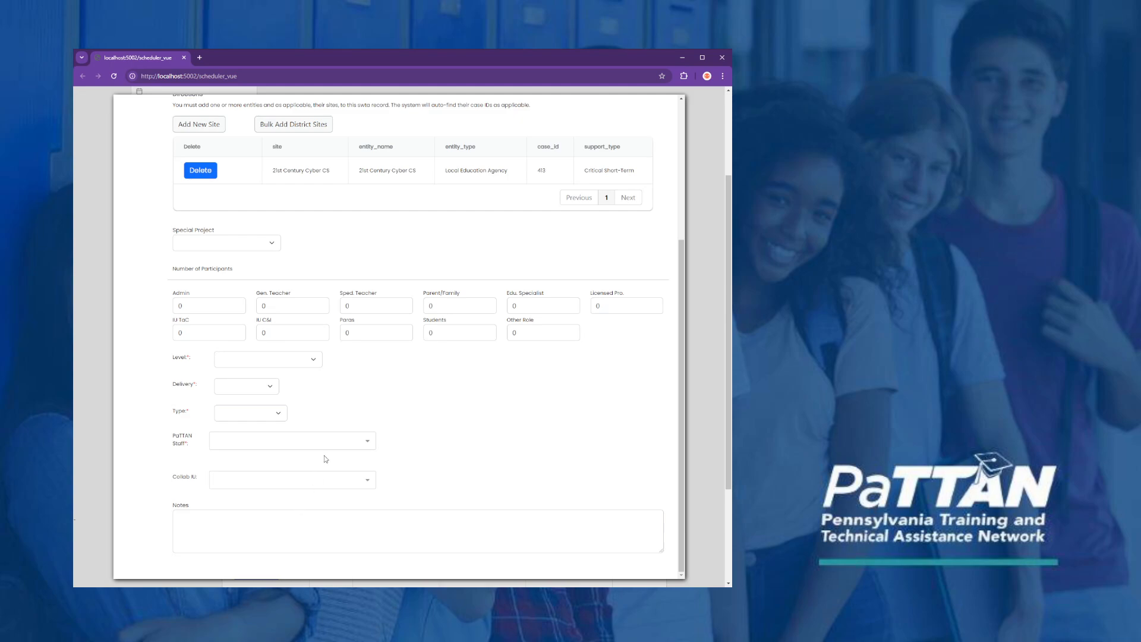
pyautogui.scroll(2, 323, 456)
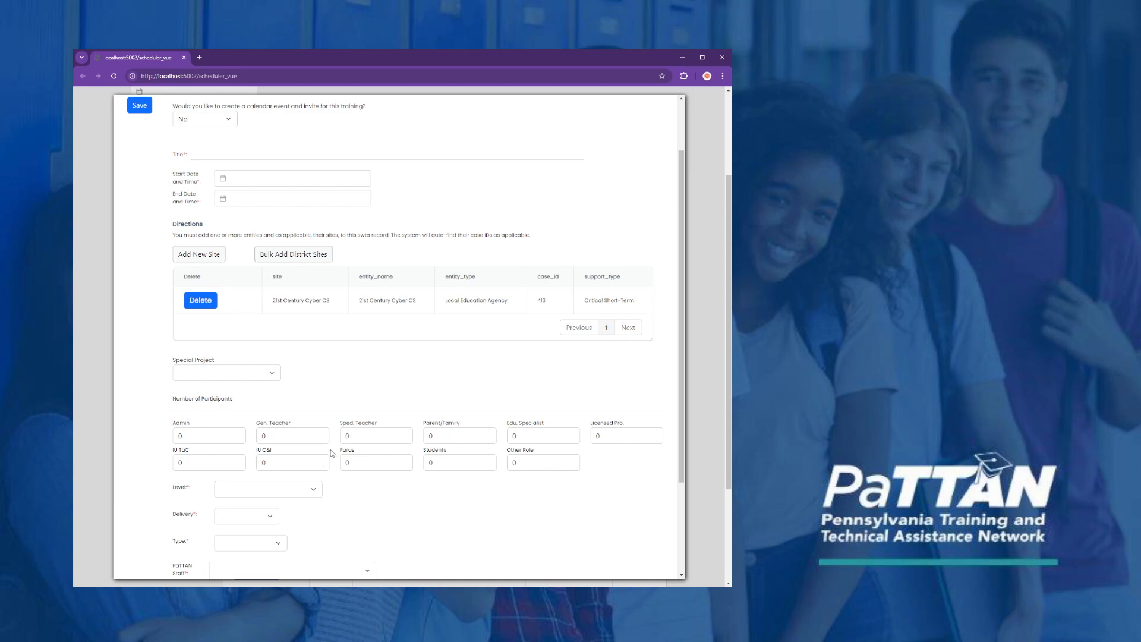
pyautogui.scroll(-2, 331, 453)
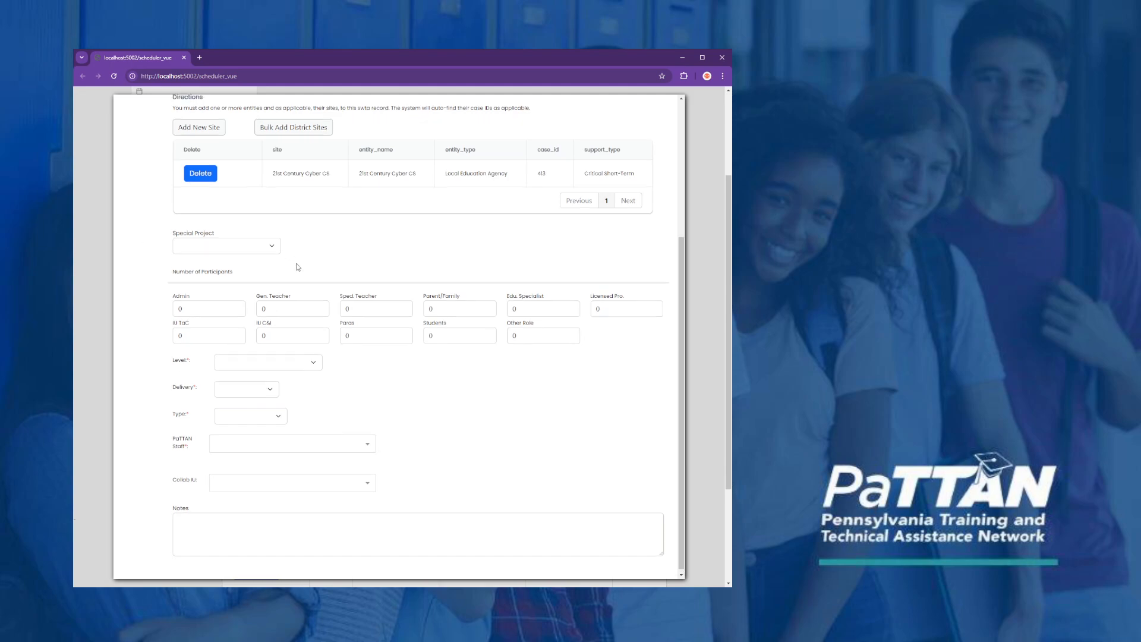
pyautogui.scroll(3, 297, 264)
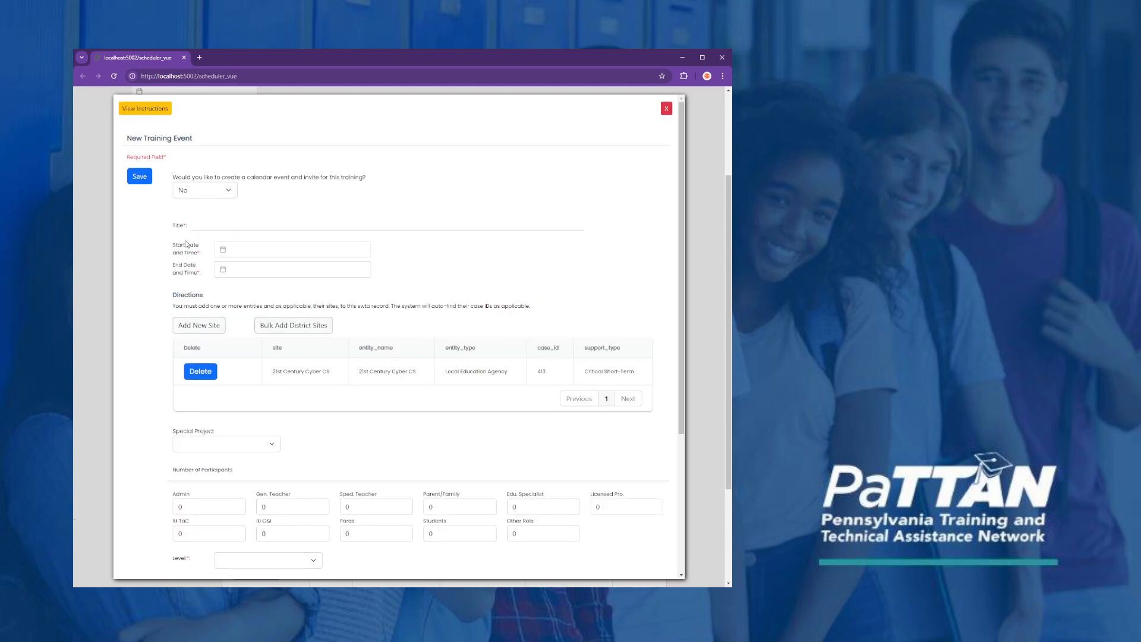